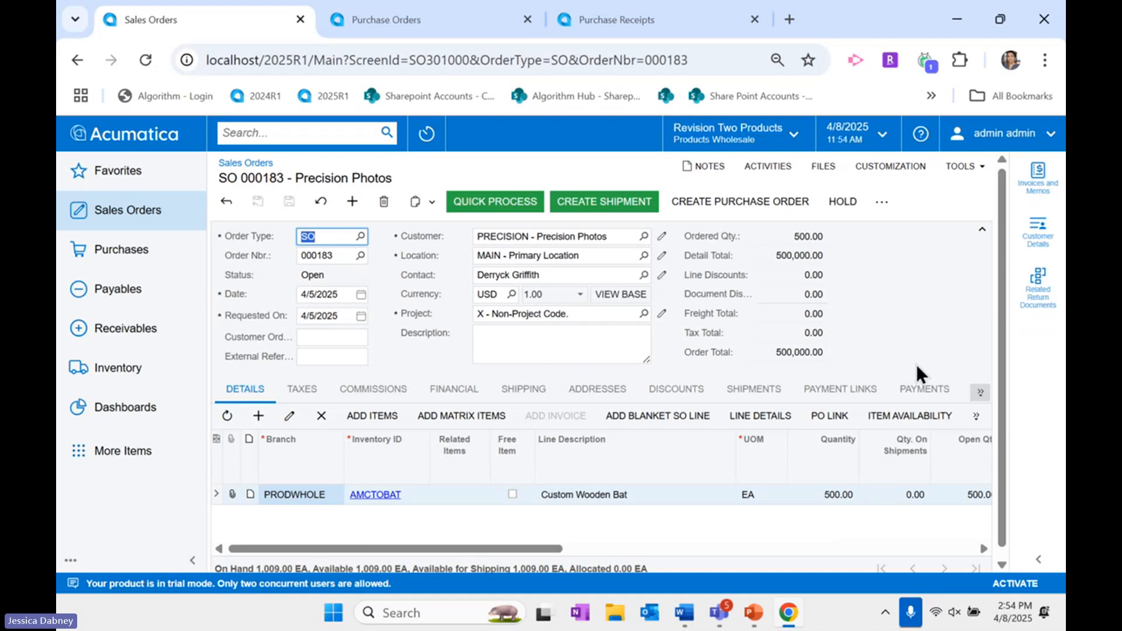
# Examine the sales order line's drop-ship purchasing fields, and the linked purchase order's shipping destination and sales order link.
pyautogui.moveTo(536, 550); pyautogui.dragTo(783, 567)
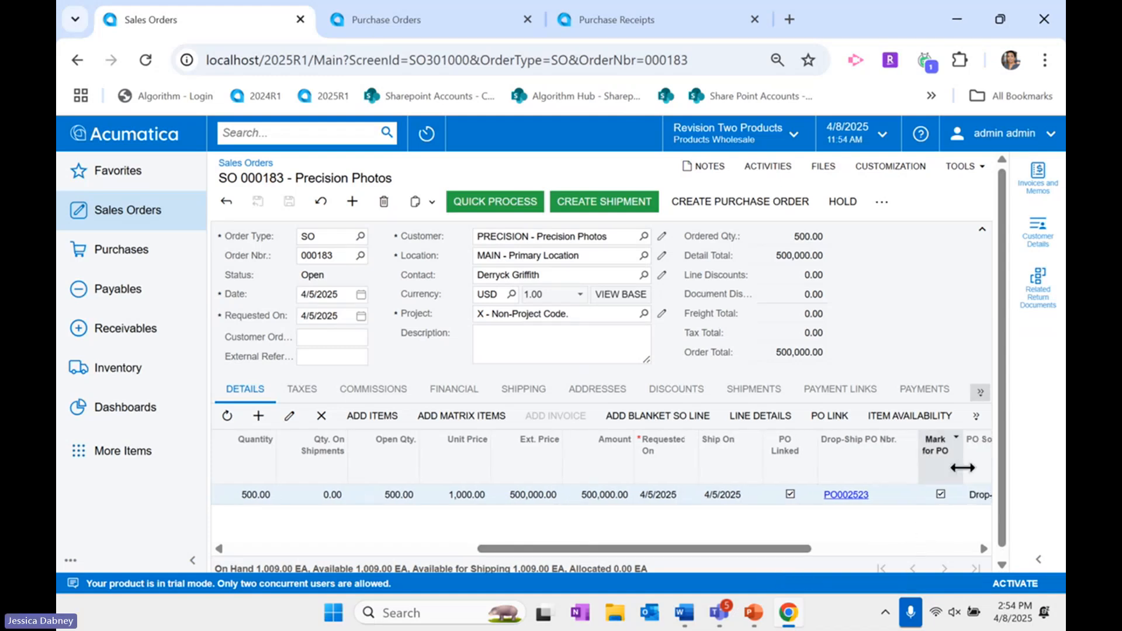
pyautogui.moveTo(778, 552); pyautogui.dragTo(799, 553)
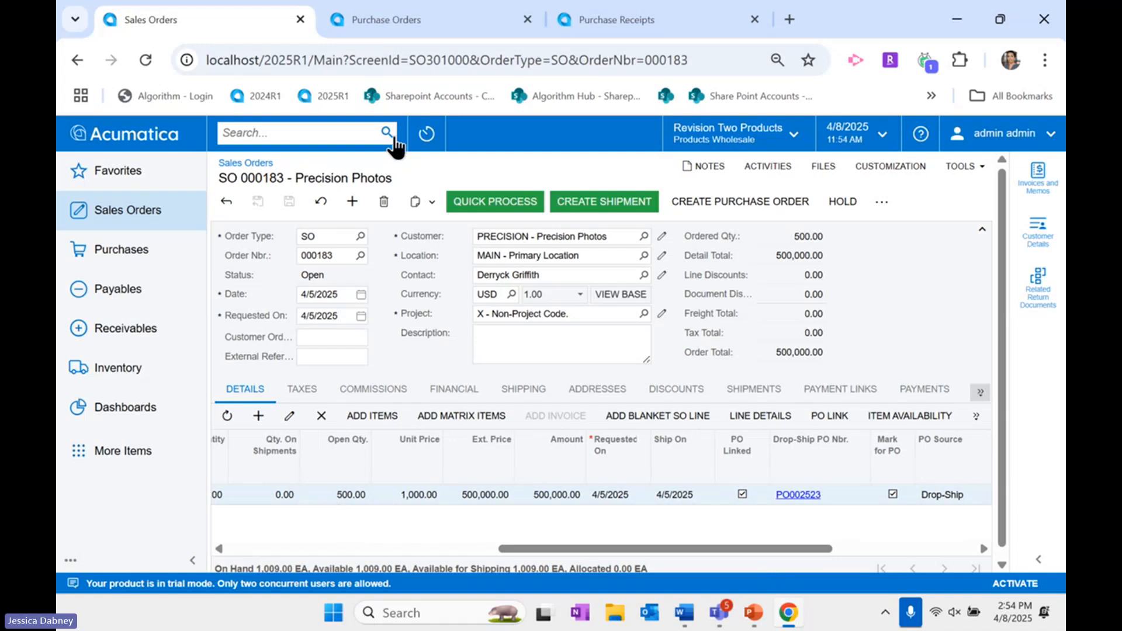
pyautogui.click(401, 26)
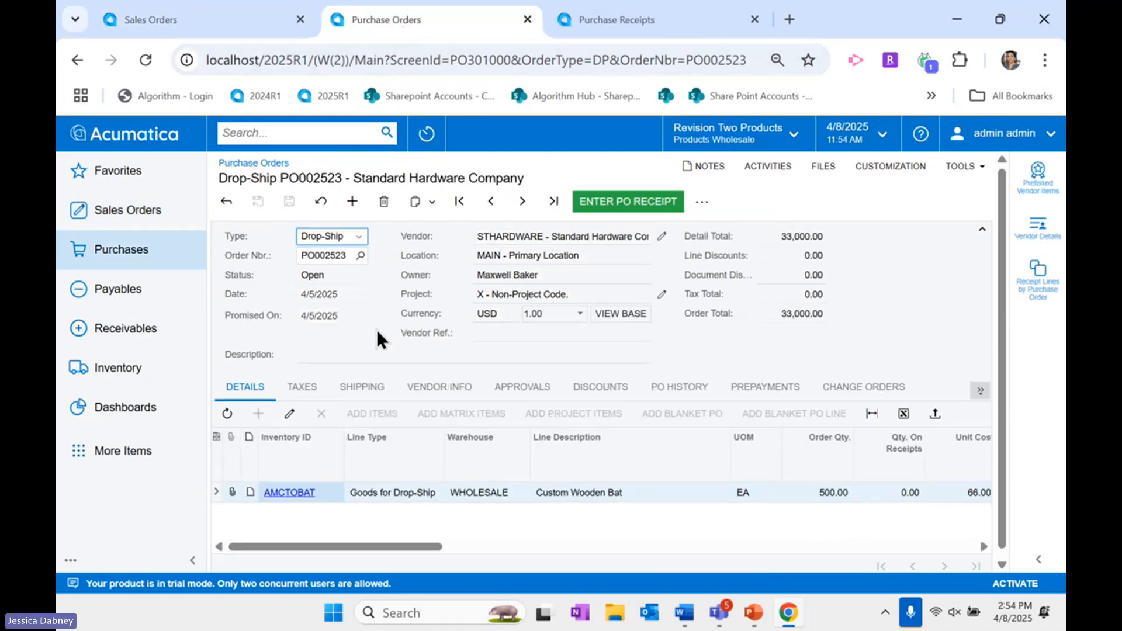
pyautogui.click(360, 385)
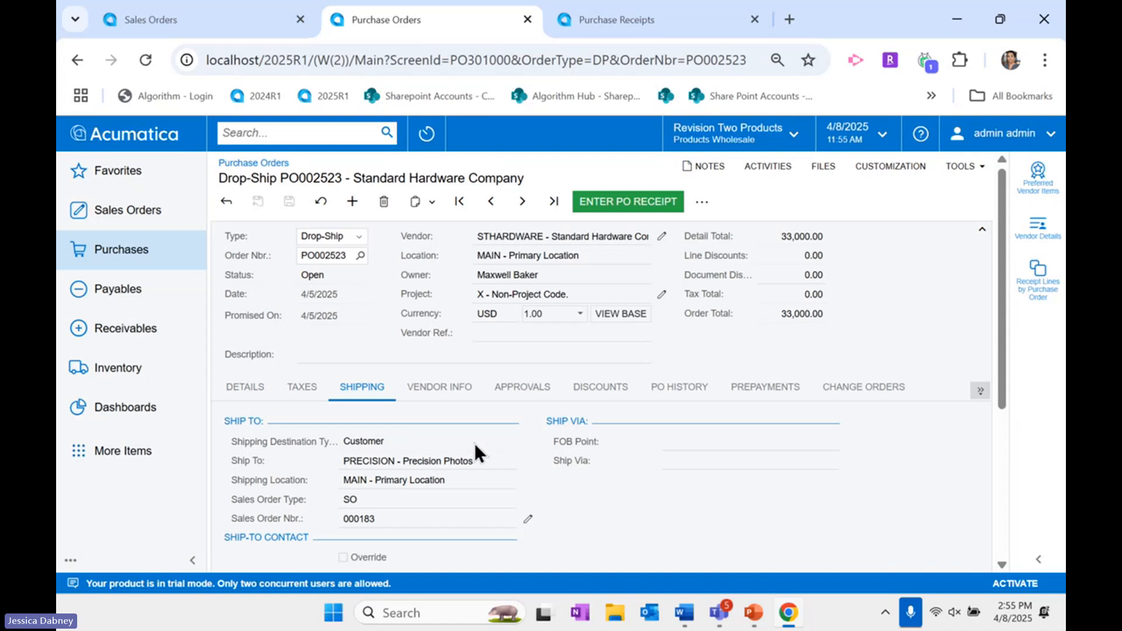
pyautogui.click(257, 391)
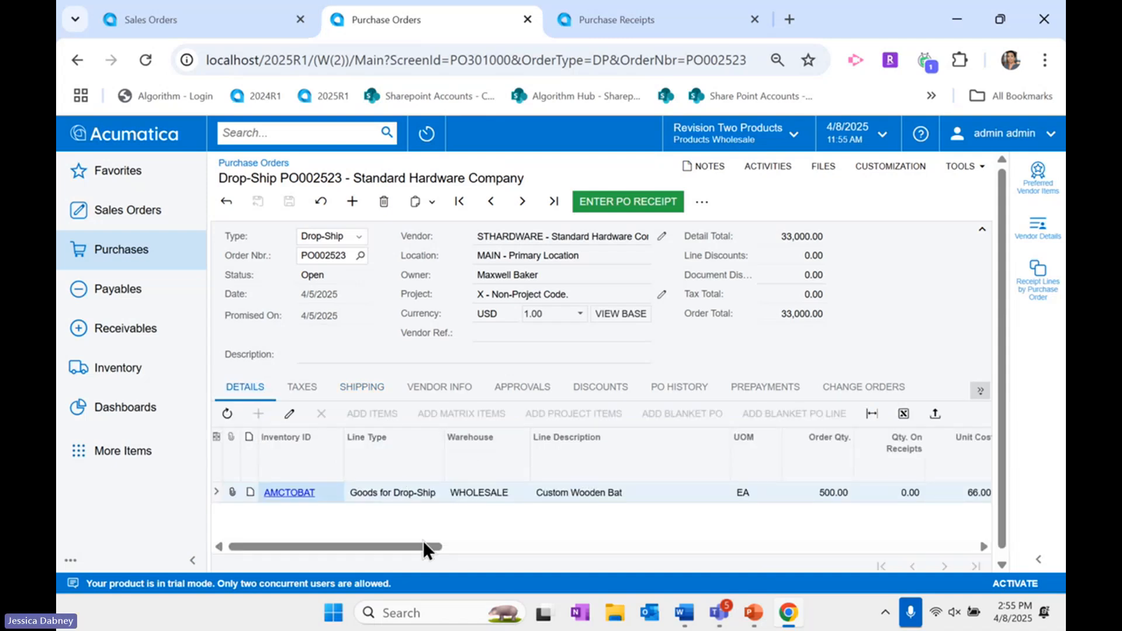
pyautogui.moveTo(422, 549); pyautogui.dragTo(553, 550)
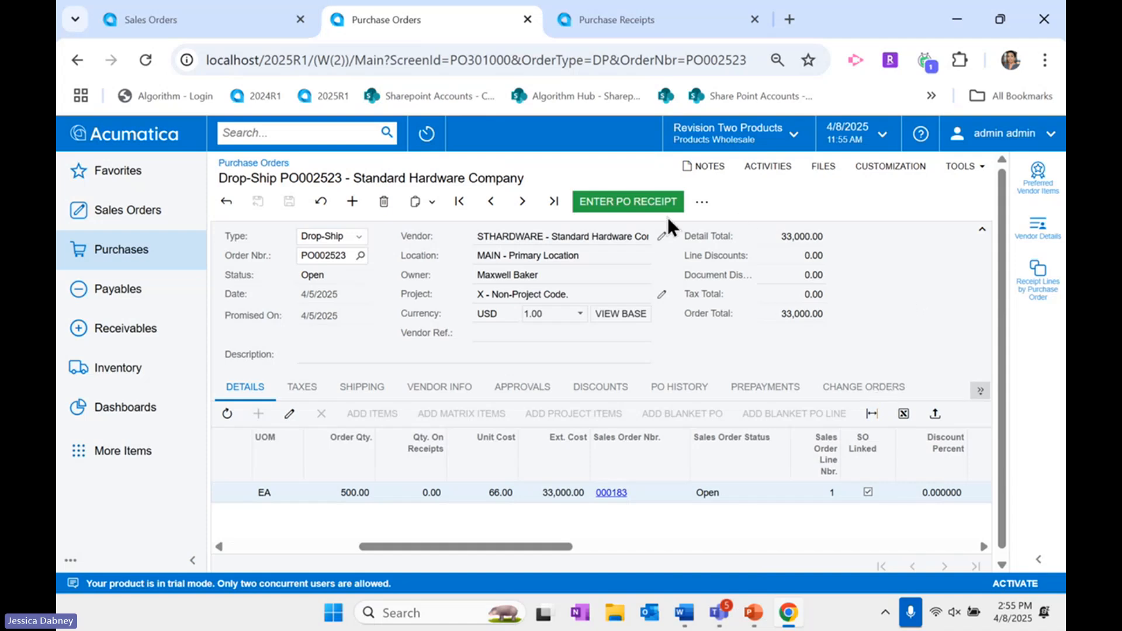
# Create a purchase receipt from the Standard Hardware Company drop-ship order and release it.
pyautogui.click(633, 204)
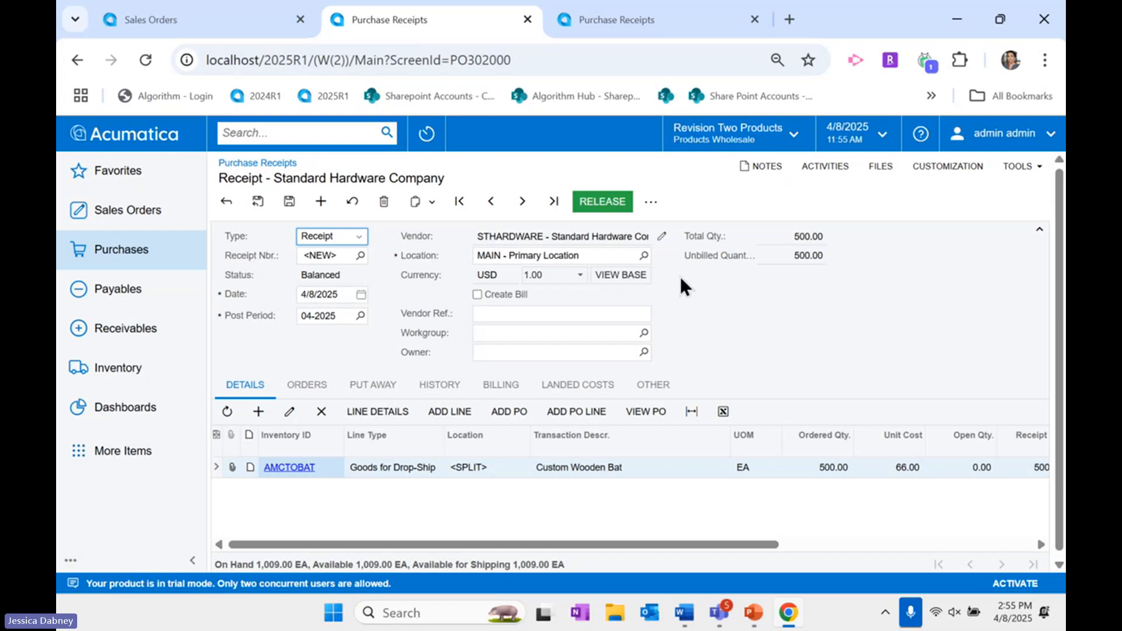
pyautogui.click(602, 202)
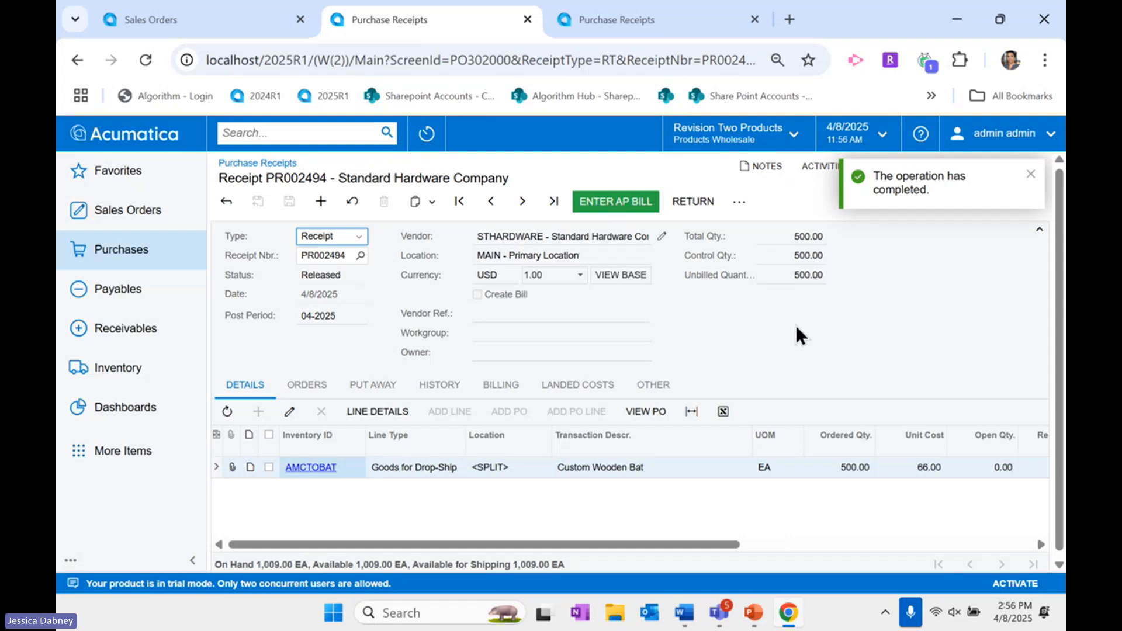
pyautogui.click(1028, 176)
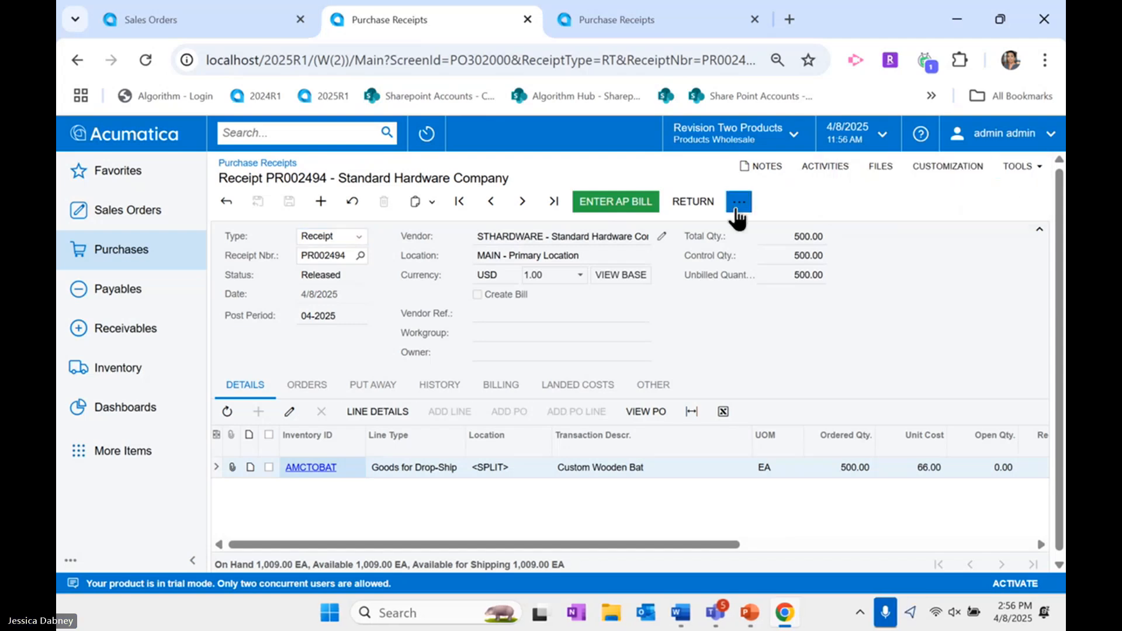
# Start a correction of the released receipt, set the Custom Wooden Bat line's receipt quantity to 50, and save it.
pyautogui.click(737, 205)
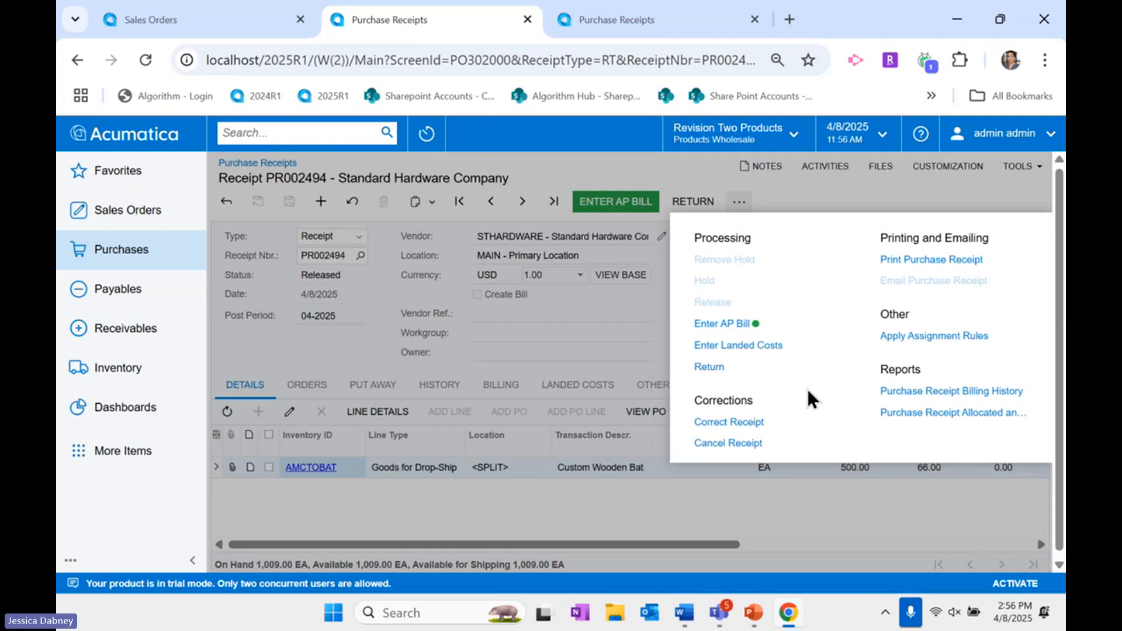
pyautogui.click(750, 422)
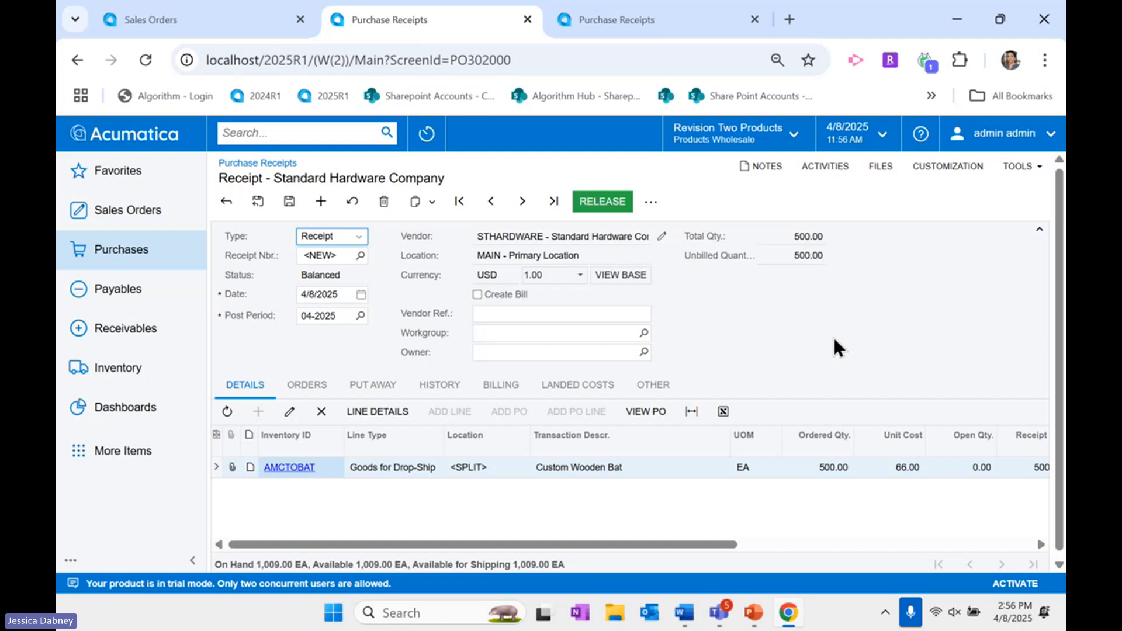
pyautogui.moveTo(718, 543); pyautogui.dragTo(847, 547)
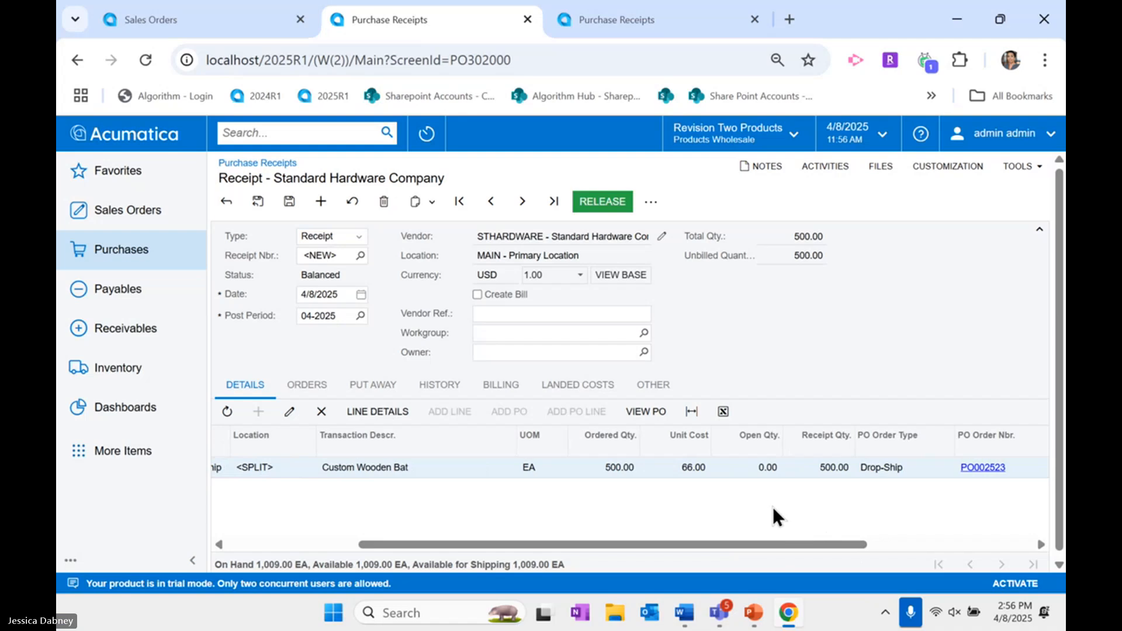
pyautogui.click(818, 467)
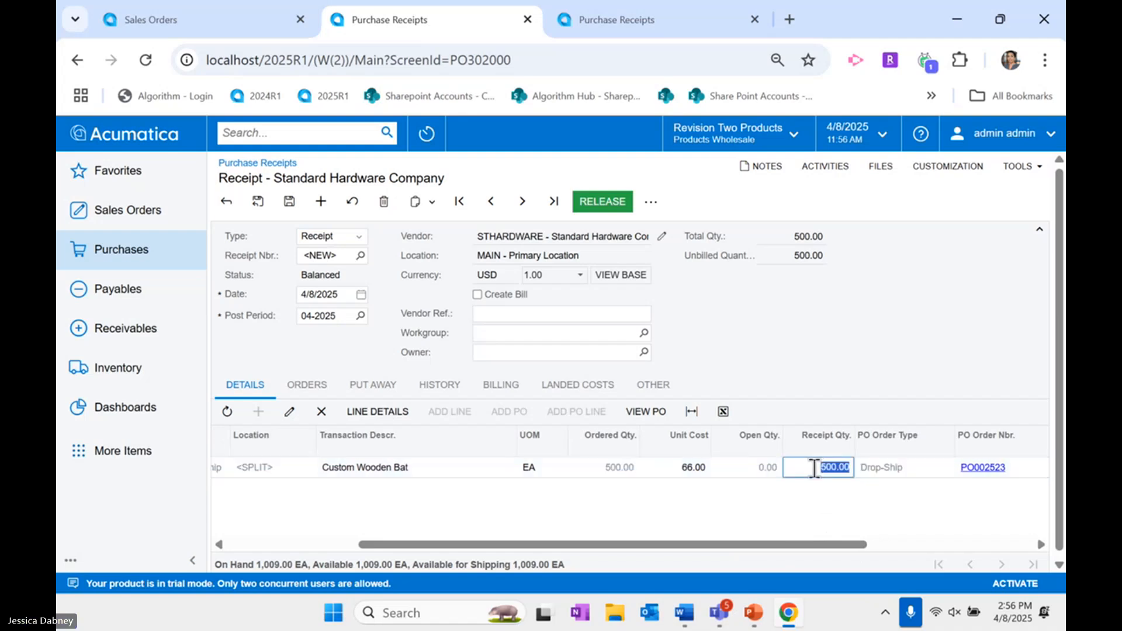
pyautogui.write('50')
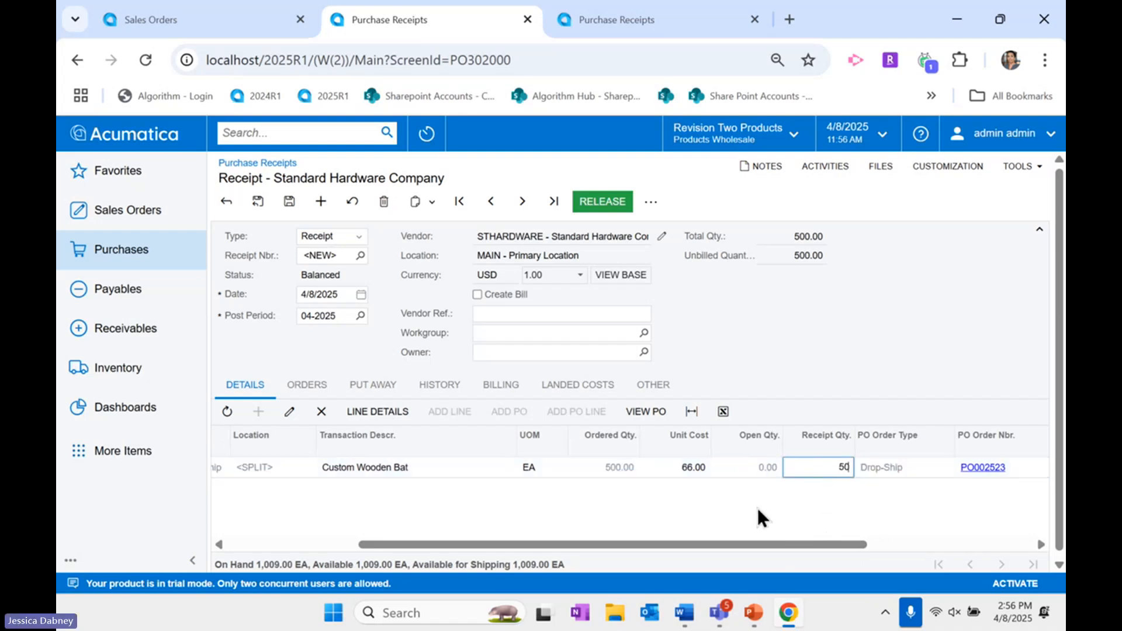
pyautogui.click(857, 318)
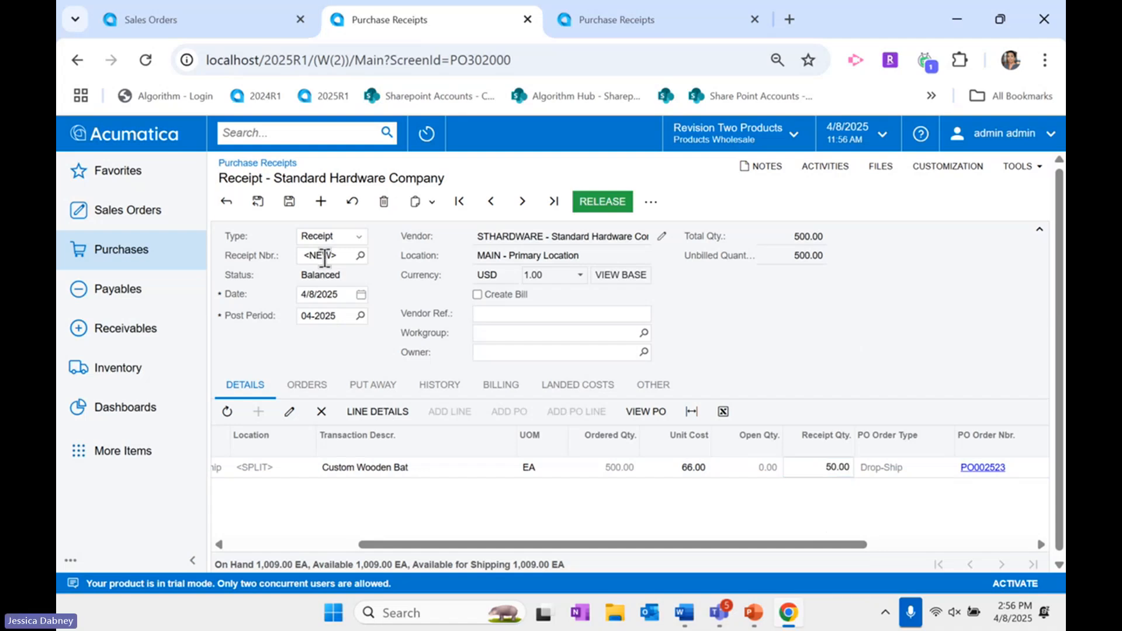
pyautogui.click(289, 202)
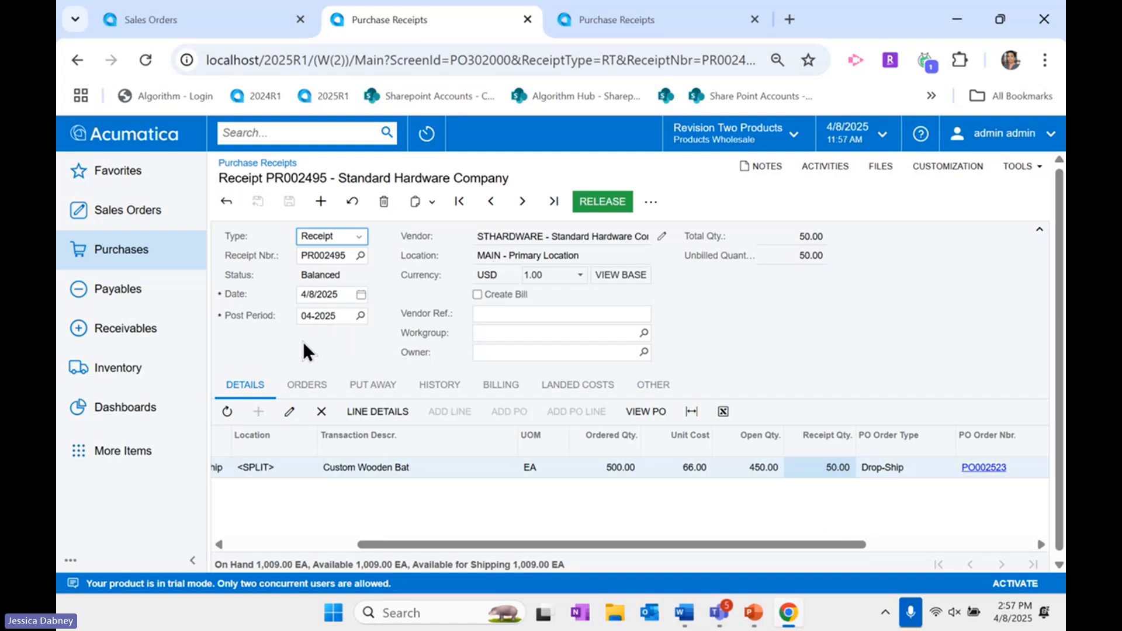
# Open the original 500-unit Standard Hardware Company receipt under correction and check its correction document reference.
pyautogui.click(266, 166)
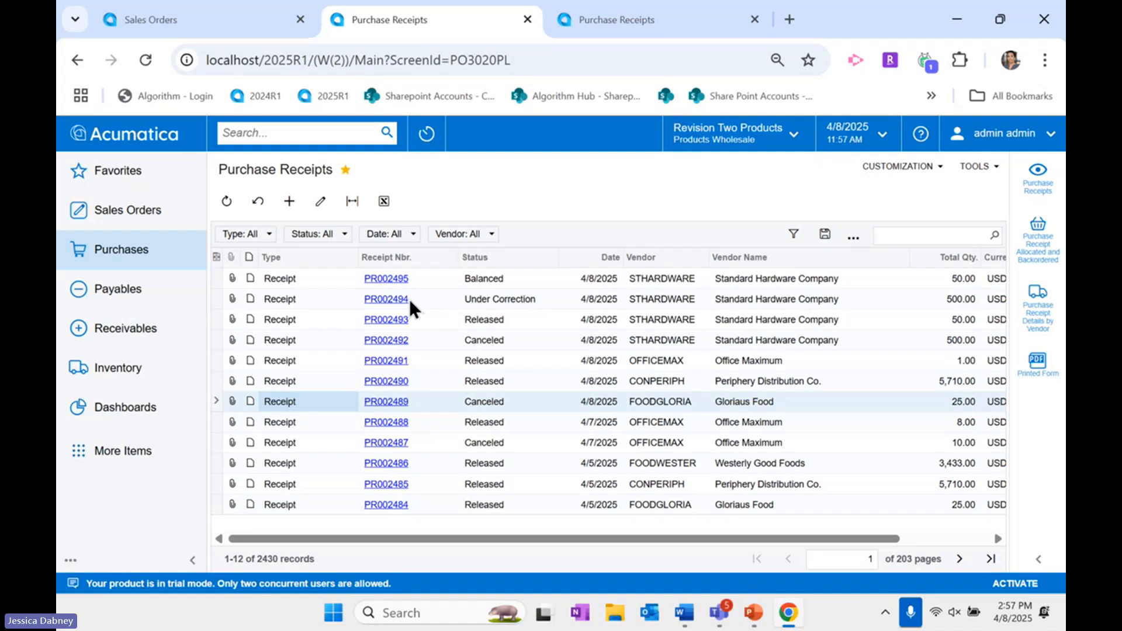
pyautogui.click(389, 299)
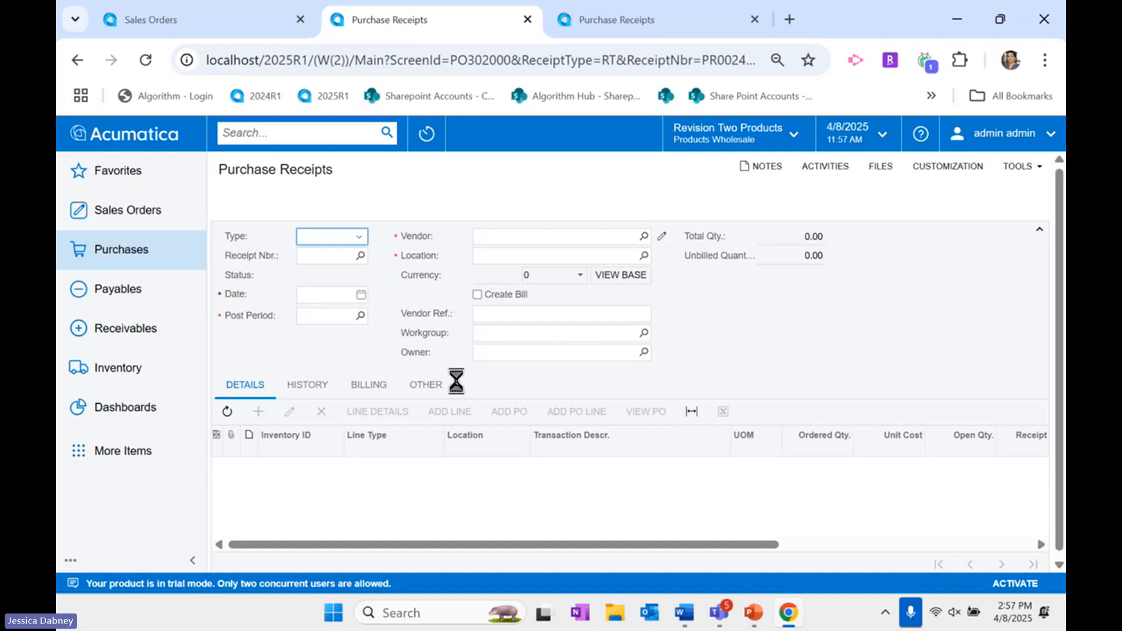
pyautogui.click(659, 388)
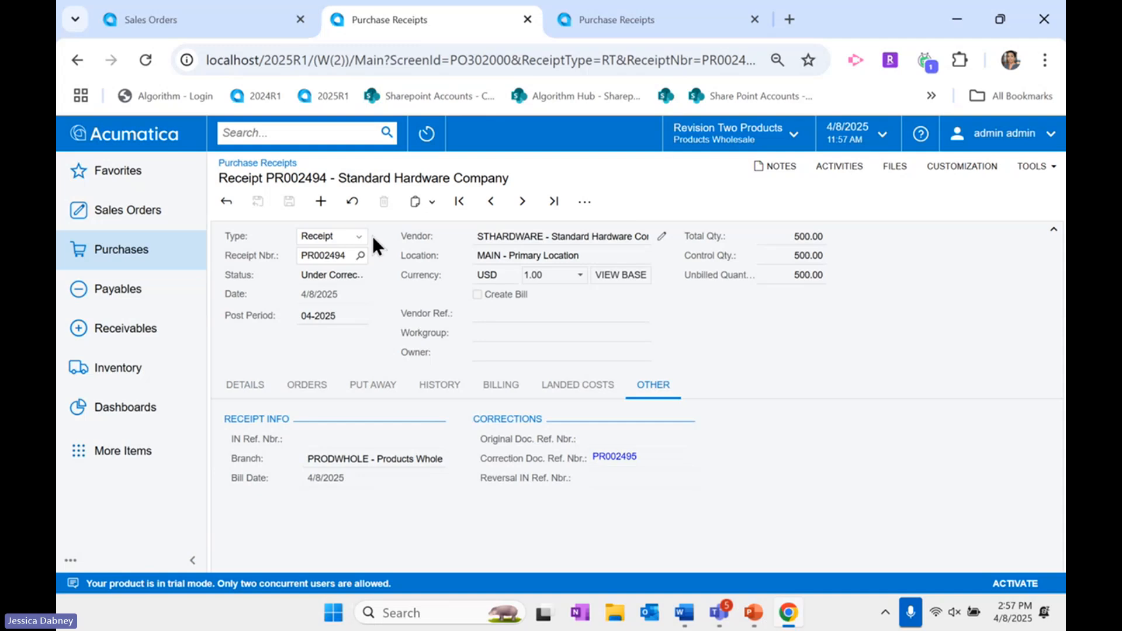
# Open the balanced 50-unit Standard Hardware Company correction receipt and release it.
pyautogui.click(282, 163)
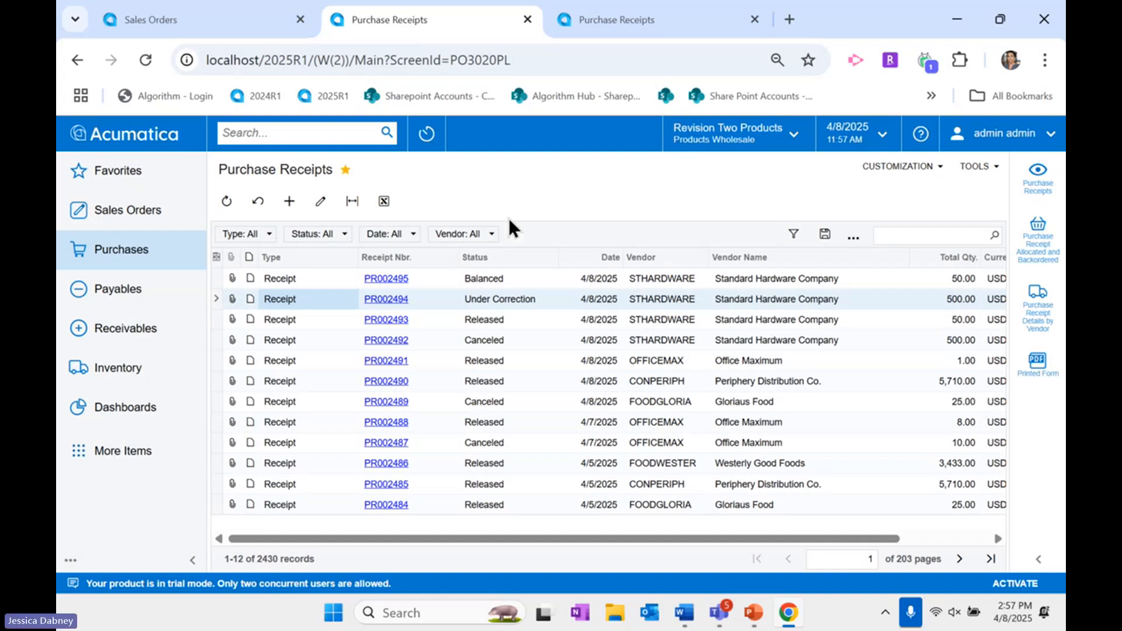
pyautogui.click(396, 276)
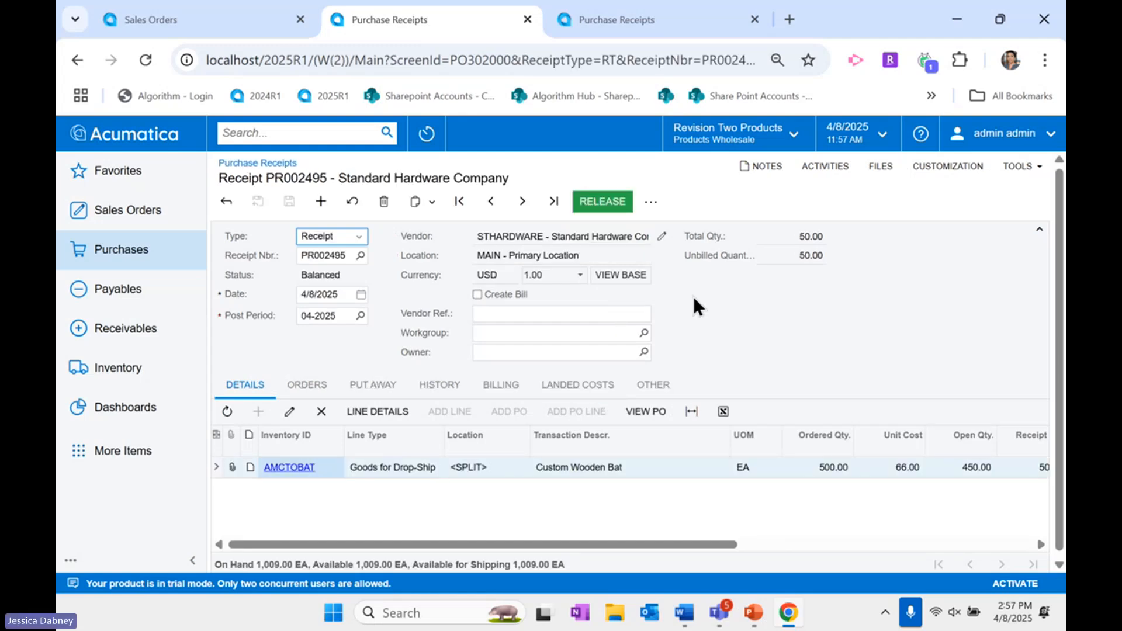
pyautogui.click(602, 201)
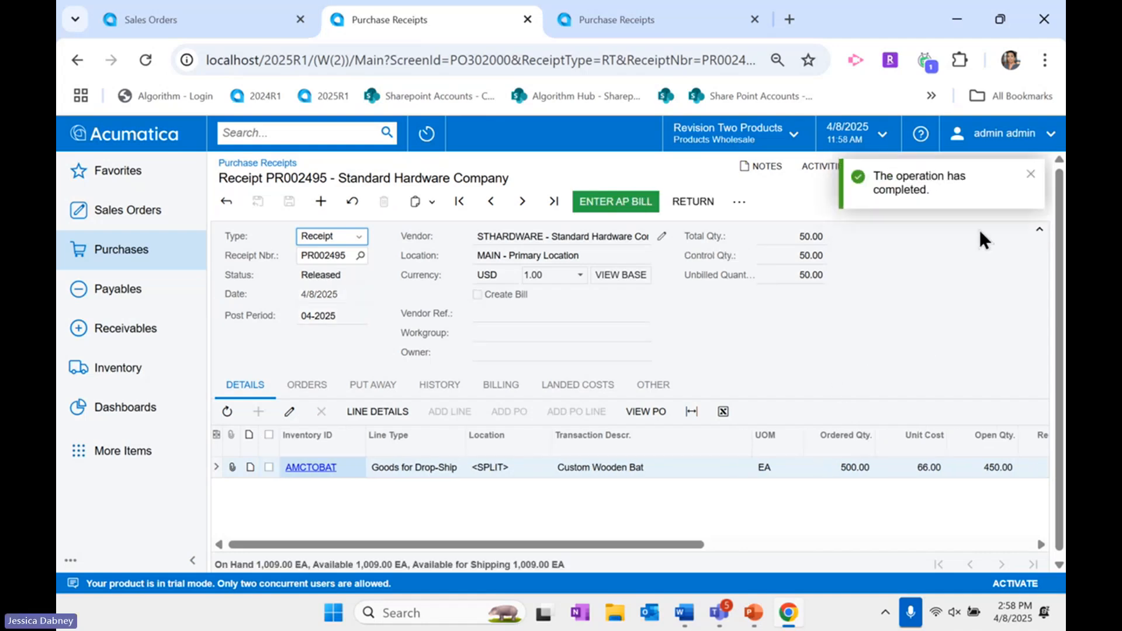
pyautogui.click(1030, 174)
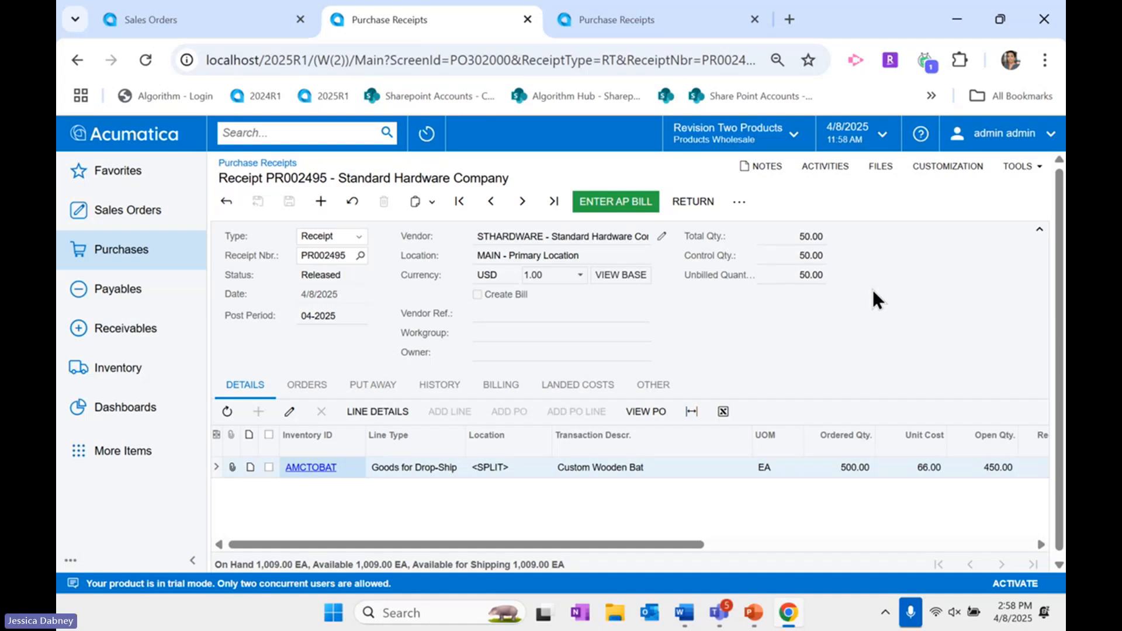
# Check the original 500-unit receipt's status, and the Corrected flag on the 50-unit correction receipt's line.
pyautogui.click(262, 163)
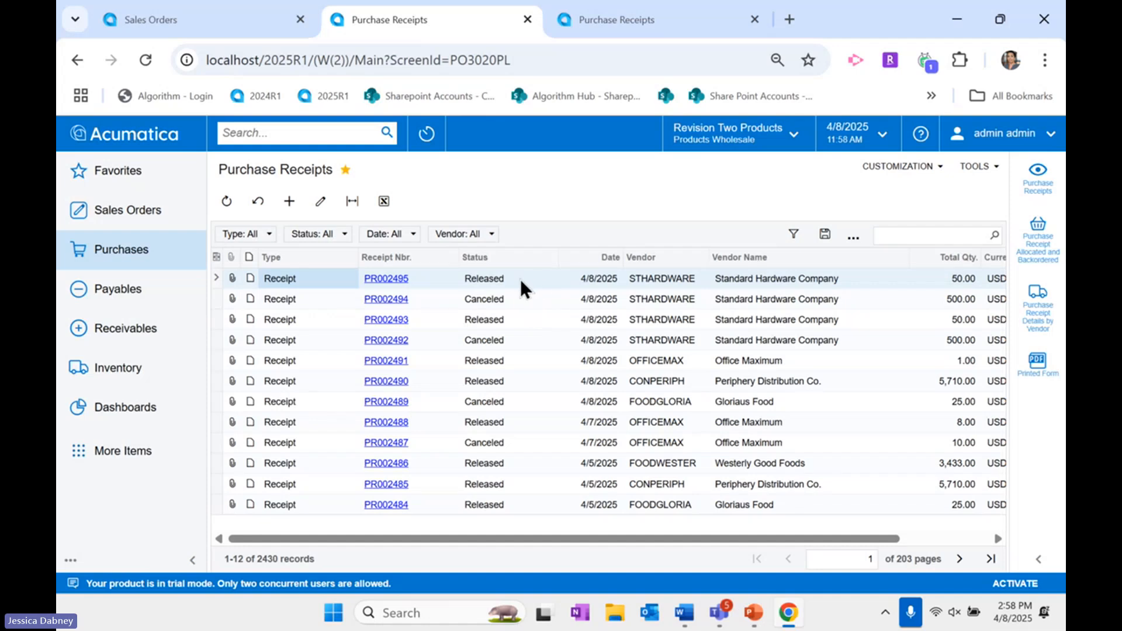
pyautogui.click(386, 300)
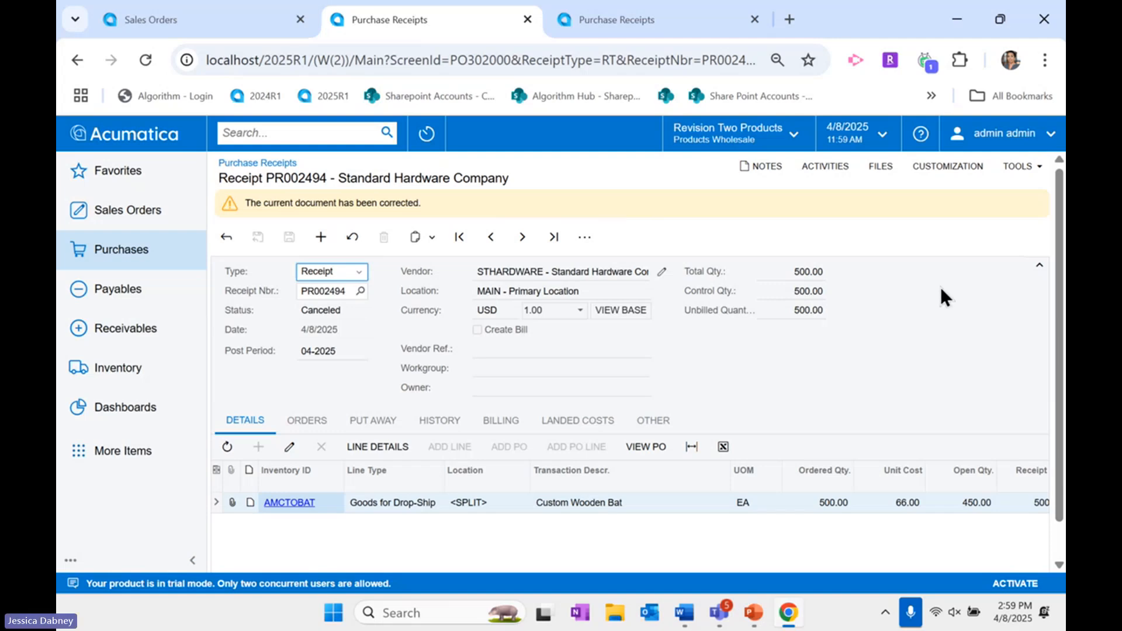
pyautogui.click(258, 164)
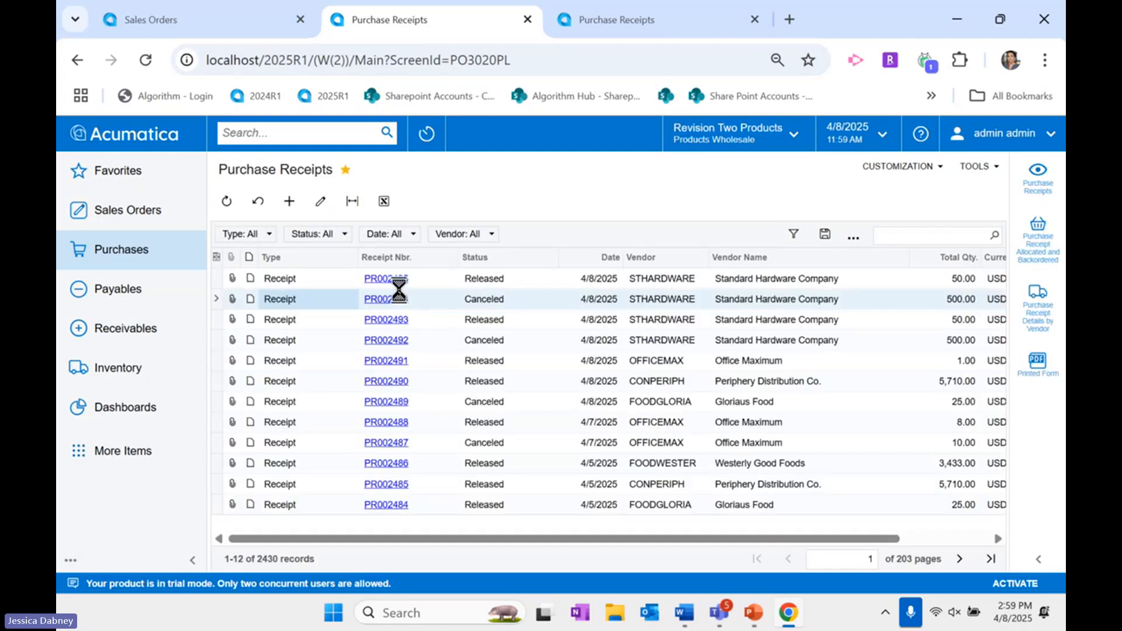
pyautogui.click(388, 279)
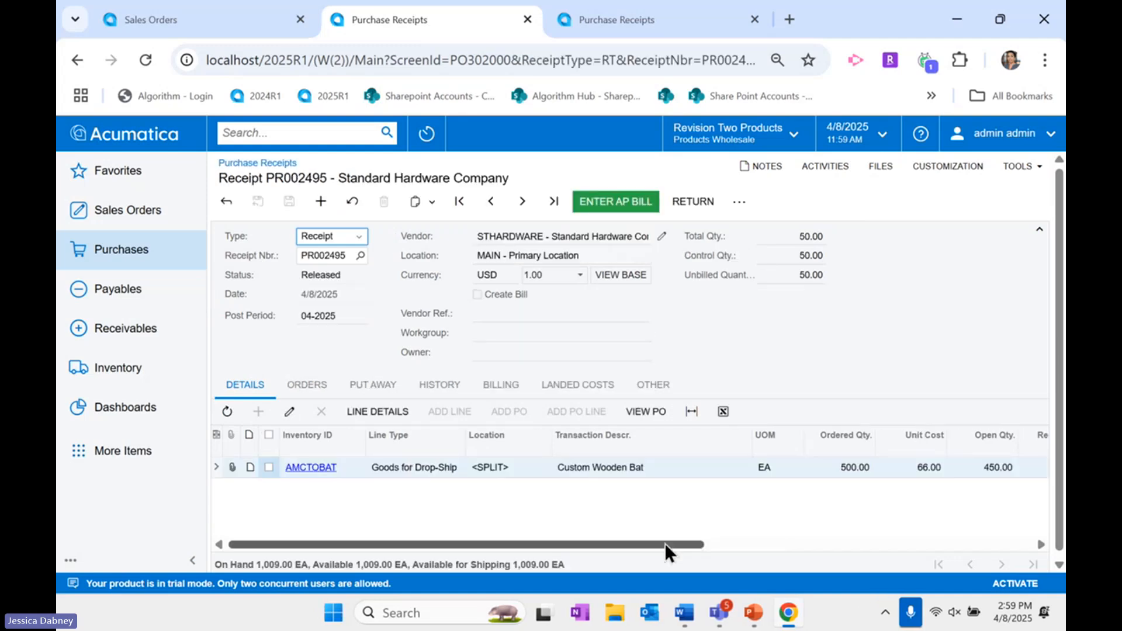
pyautogui.moveTo(664, 542); pyautogui.dragTo(1060, 546)
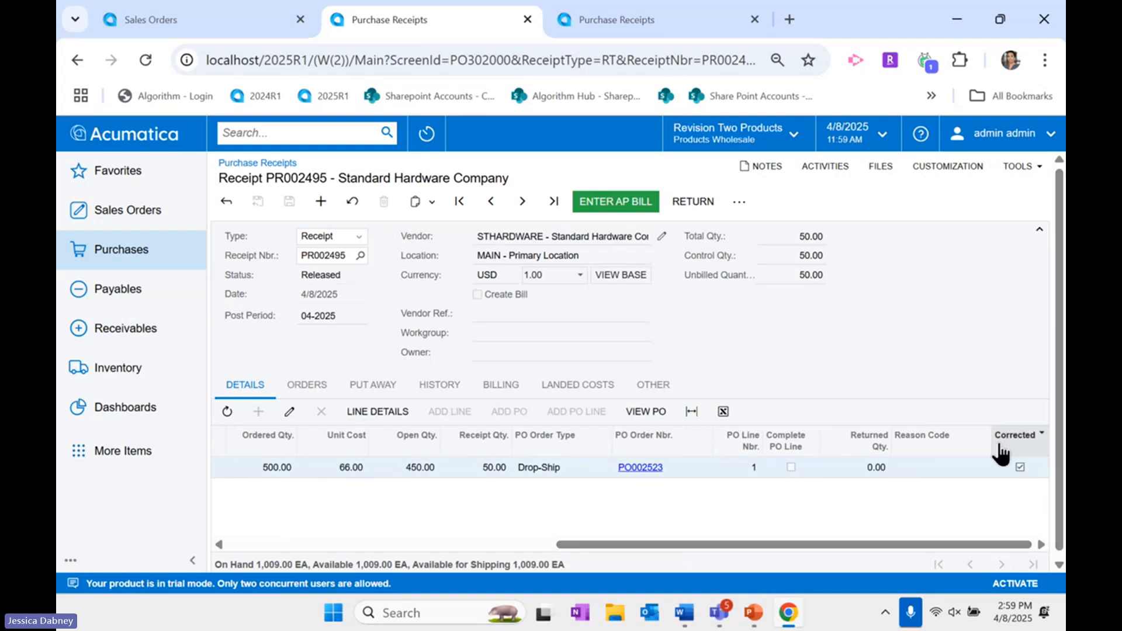
pyautogui.moveTo(944, 536); pyautogui.dragTo(543, 552)
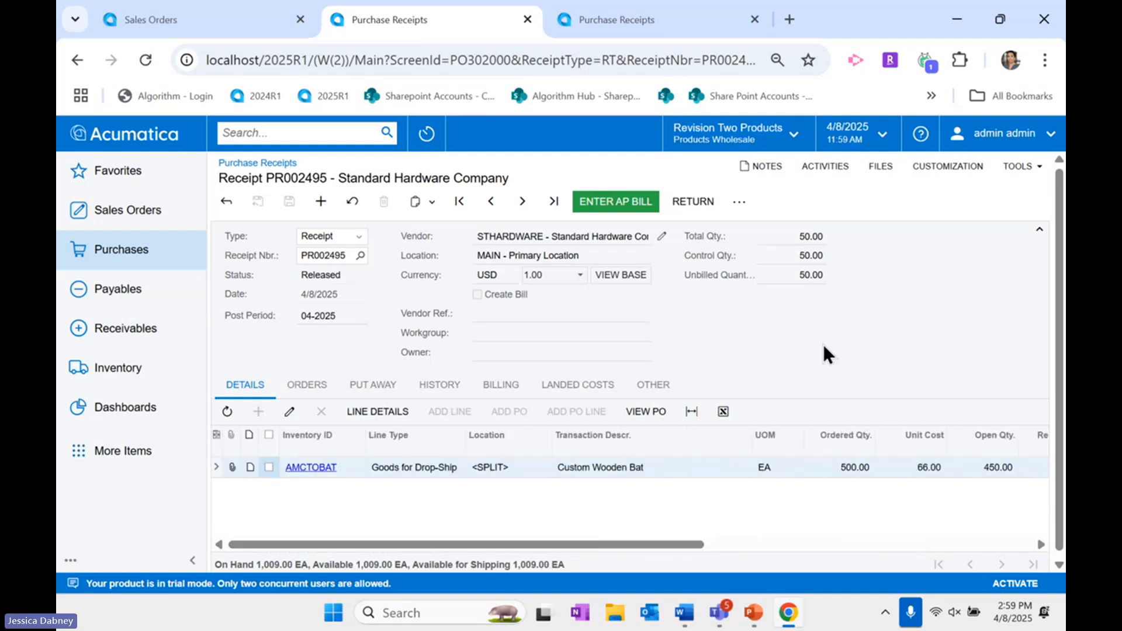
# Open the released Gloriaus Food receipt dated 4/5/2025 from the purchase receipts list and cancel it.
pyautogui.click(269, 163)
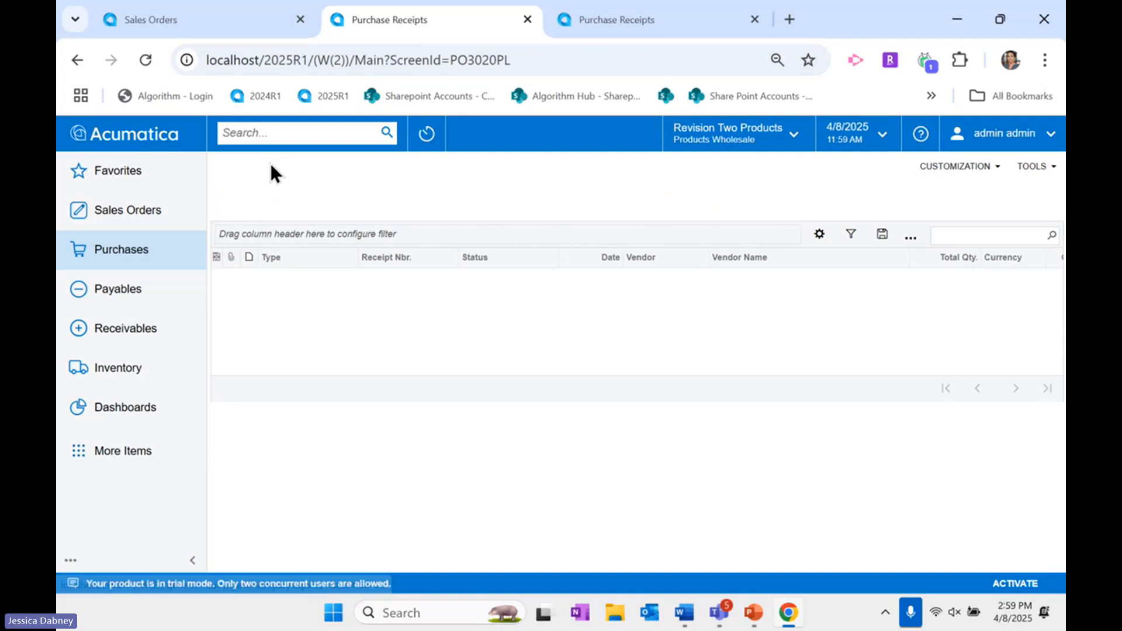
pyautogui.hotkey('alt', 'Tab')
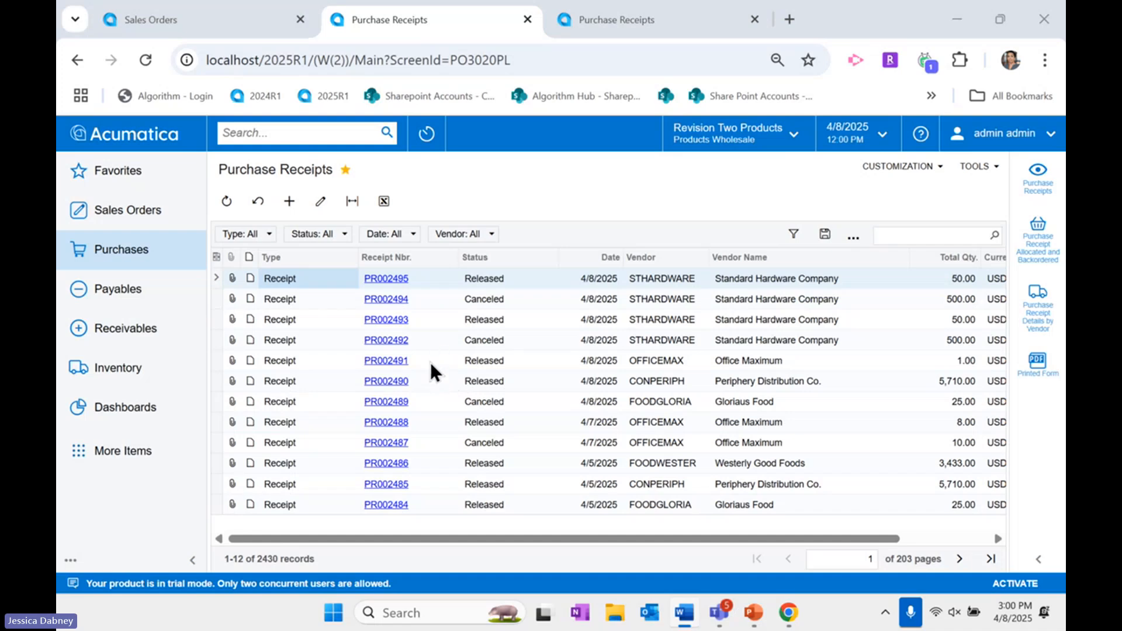
pyautogui.click(387, 505)
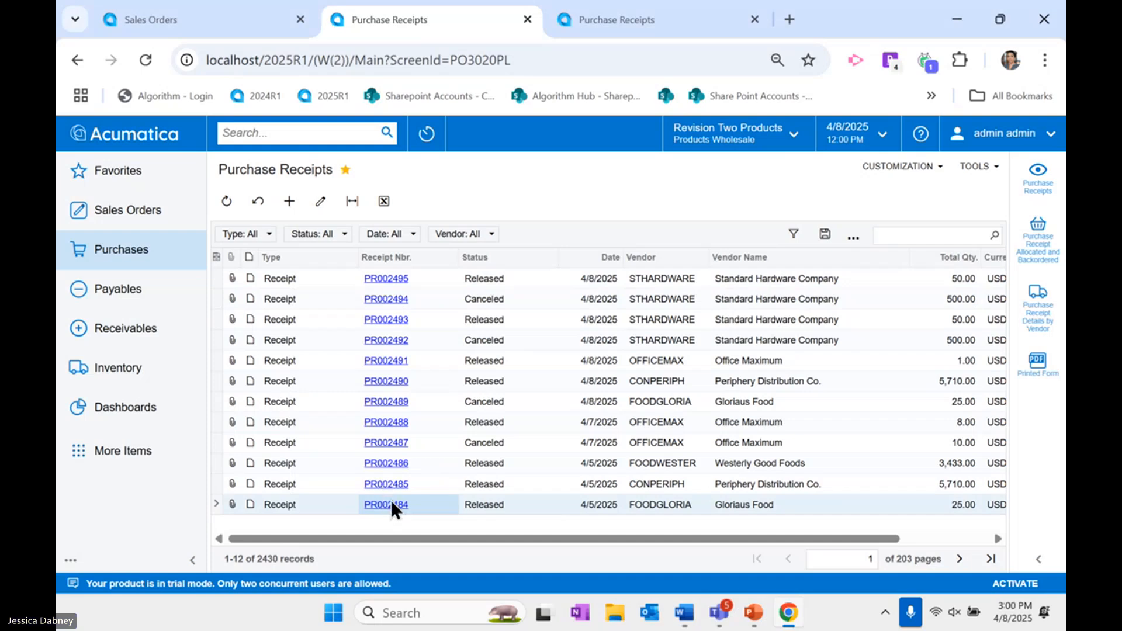
pyautogui.click(392, 503)
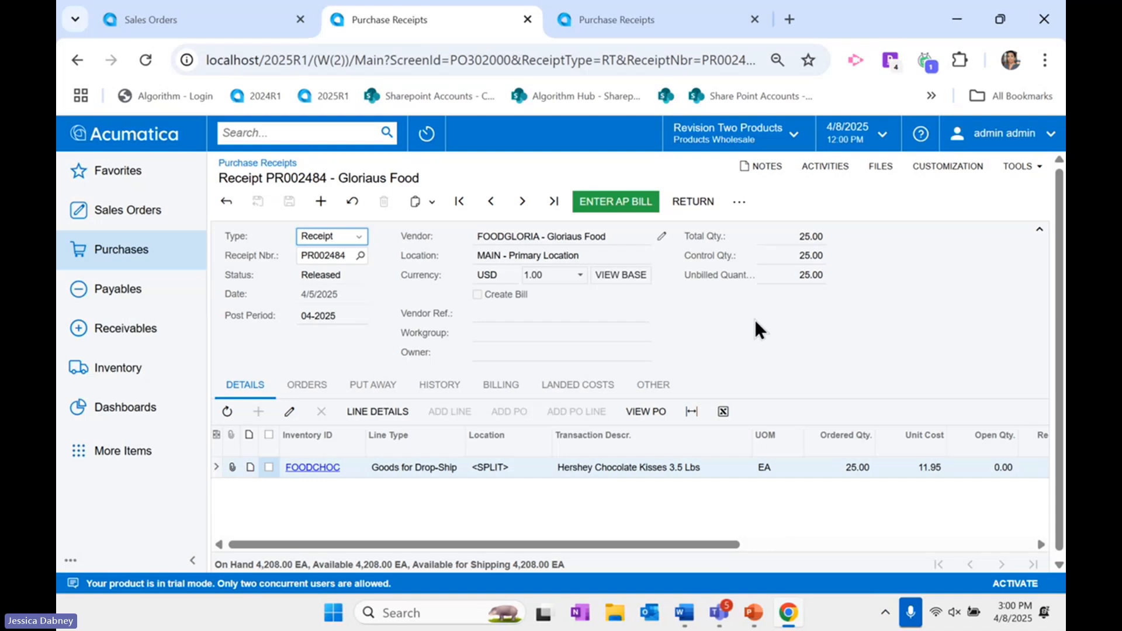
pyautogui.click(738, 202)
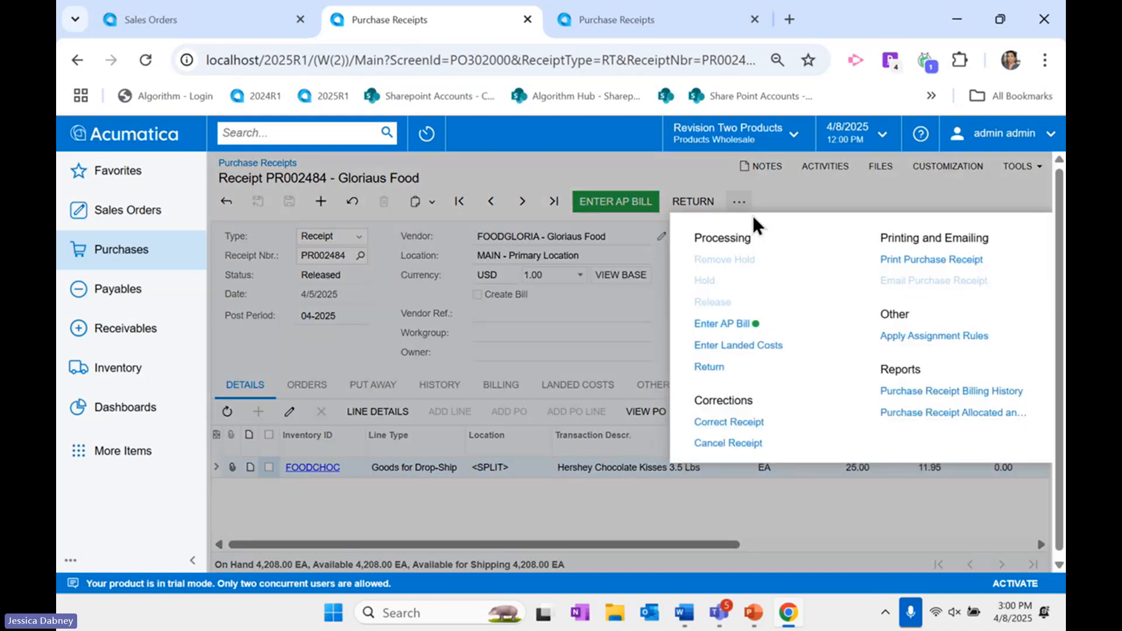
pyautogui.click(760, 445)
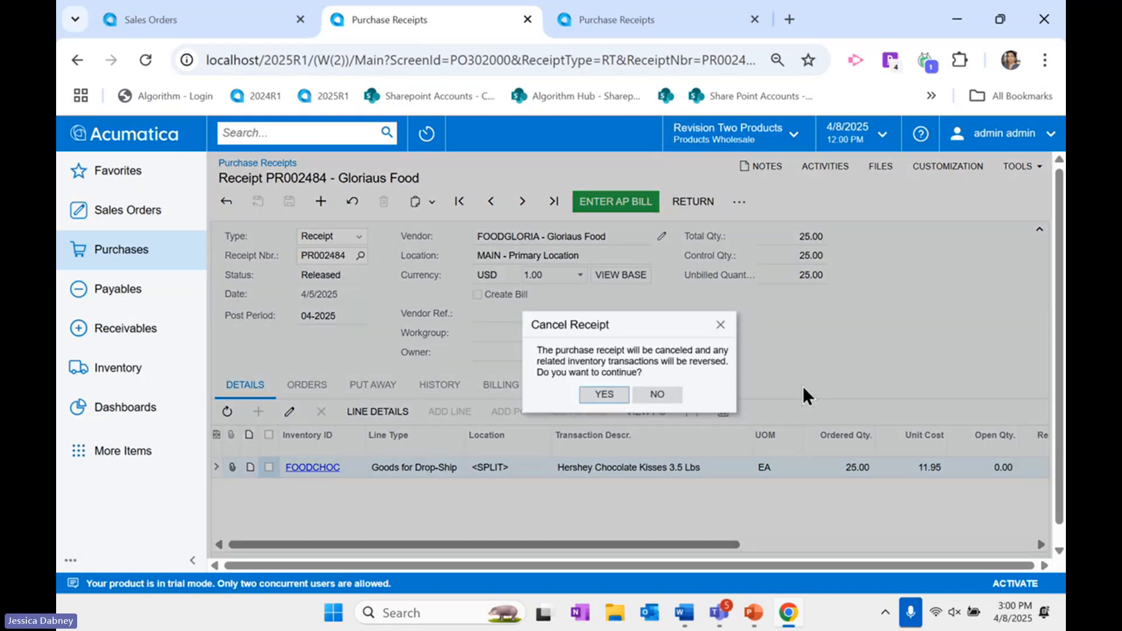
pyautogui.click(605, 395)
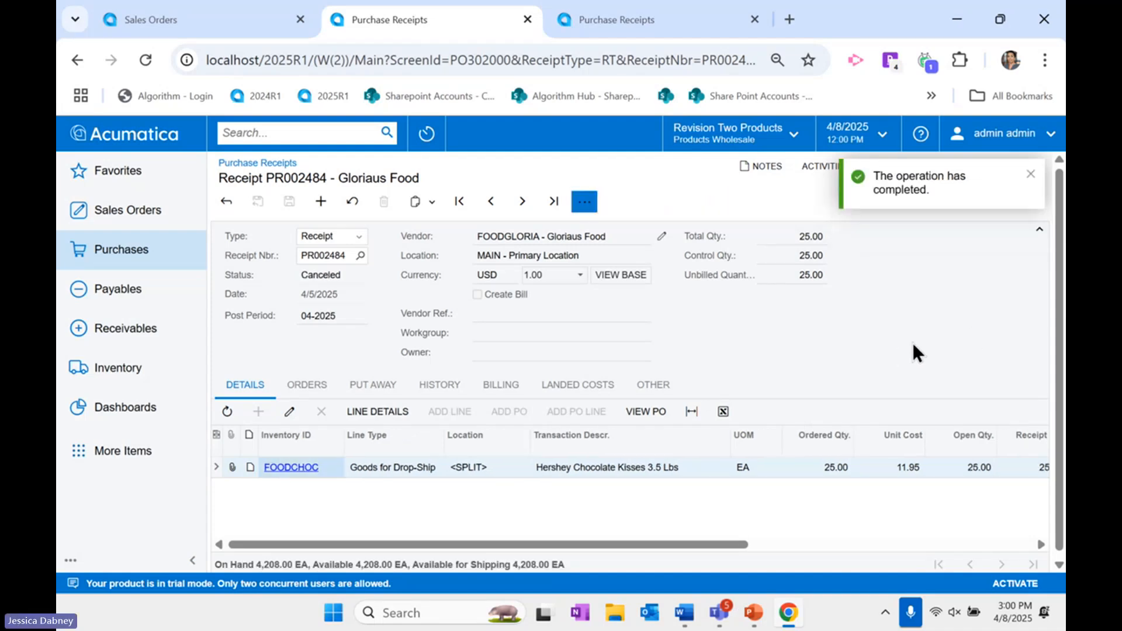
pyautogui.click(1032, 175)
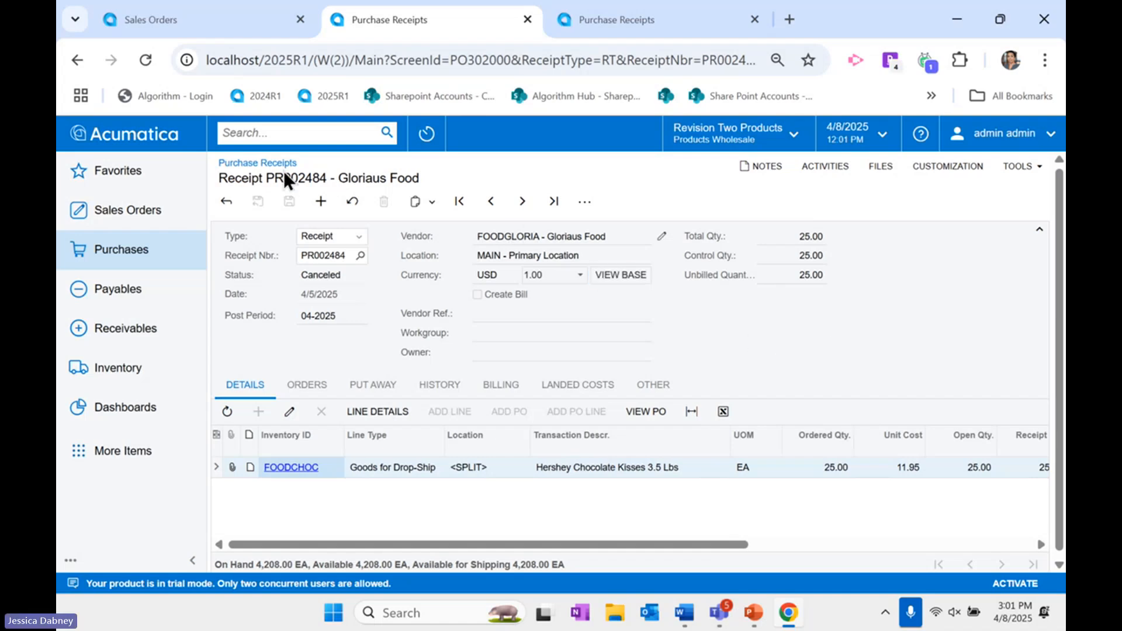
# Open the released Periphery Distribution Co. receipt dated 4/5/2025 and start a correction of it.
pyautogui.click(267, 167)
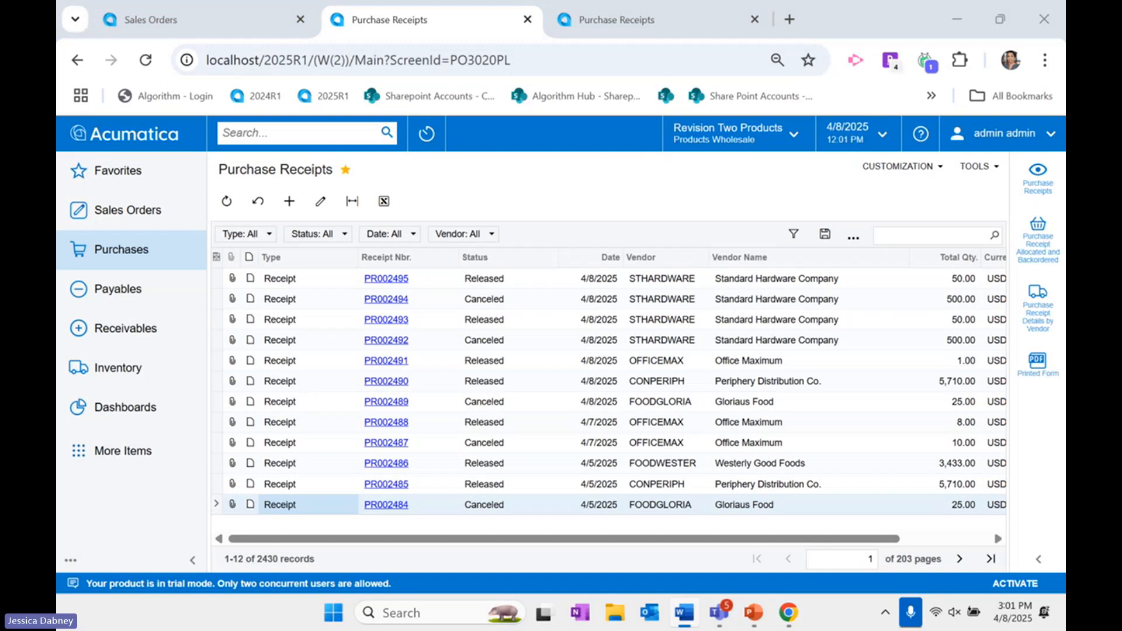
pyautogui.moveTo(721, 627)
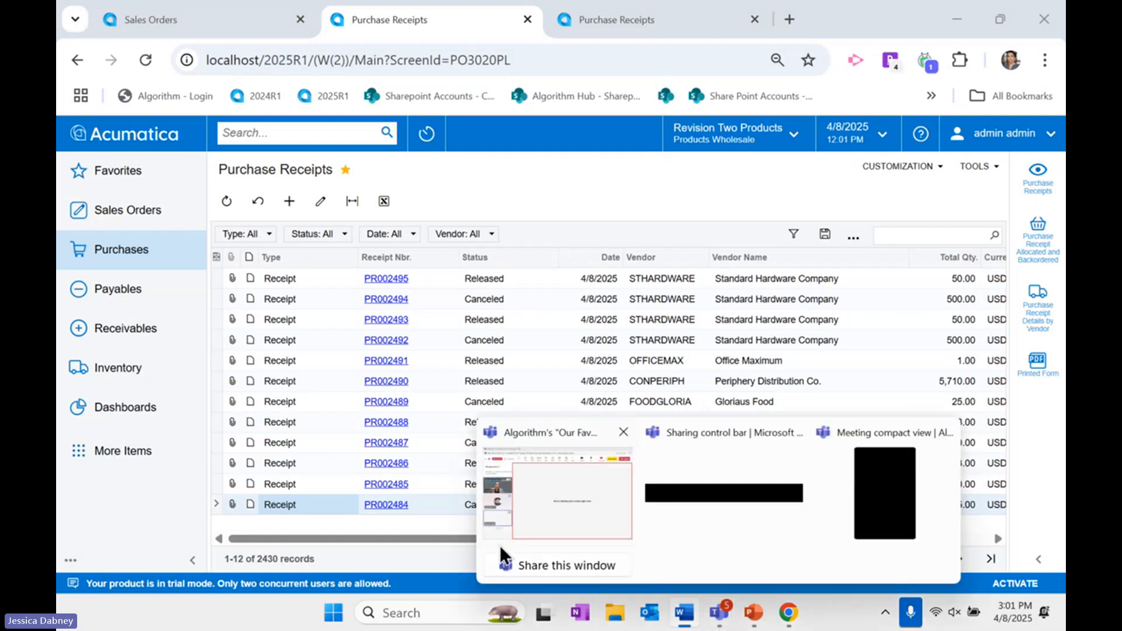
pyautogui.click(390, 484)
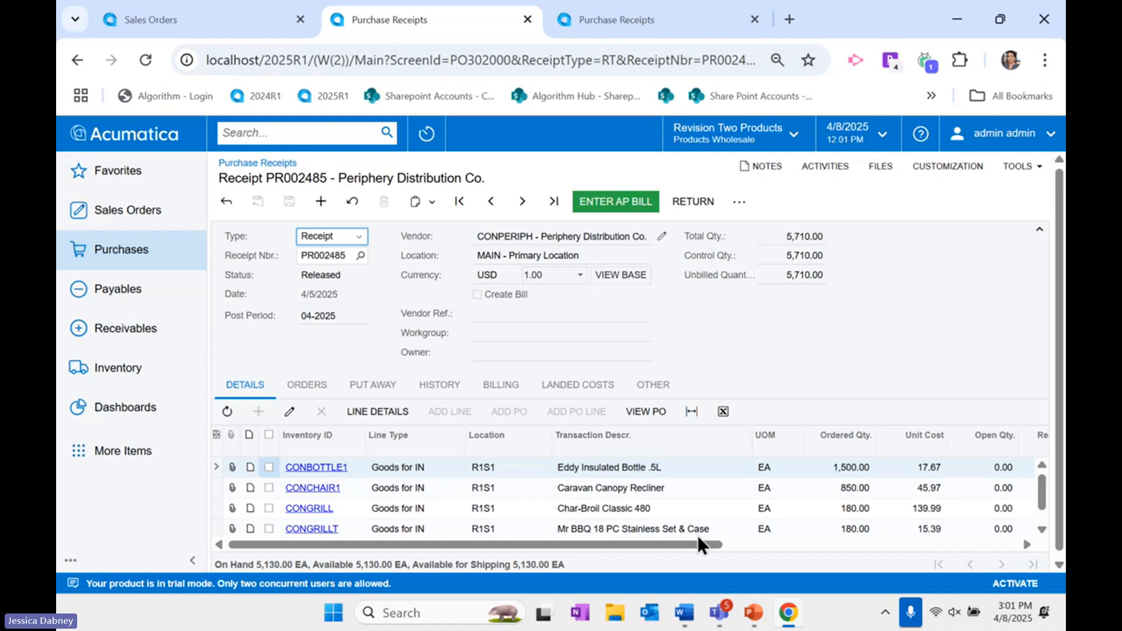
pyautogui.moveTo(698, 545); pyautogui.dragTo(815, 548)
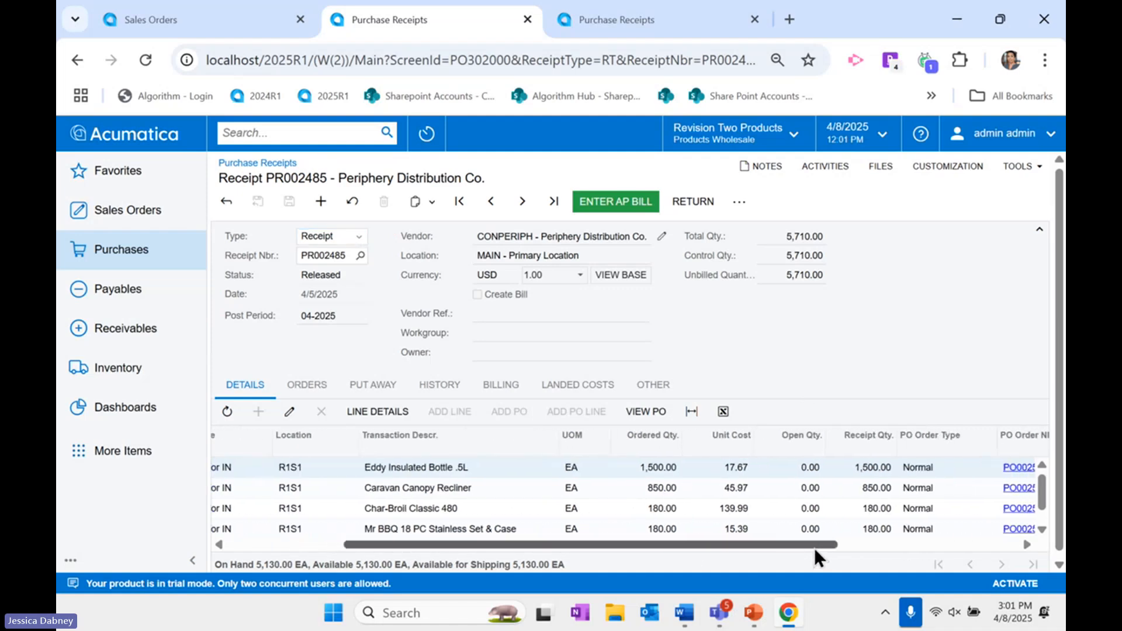
pyautogui.moveTo(797, 545); pyautogui.dragTo(631, 555)
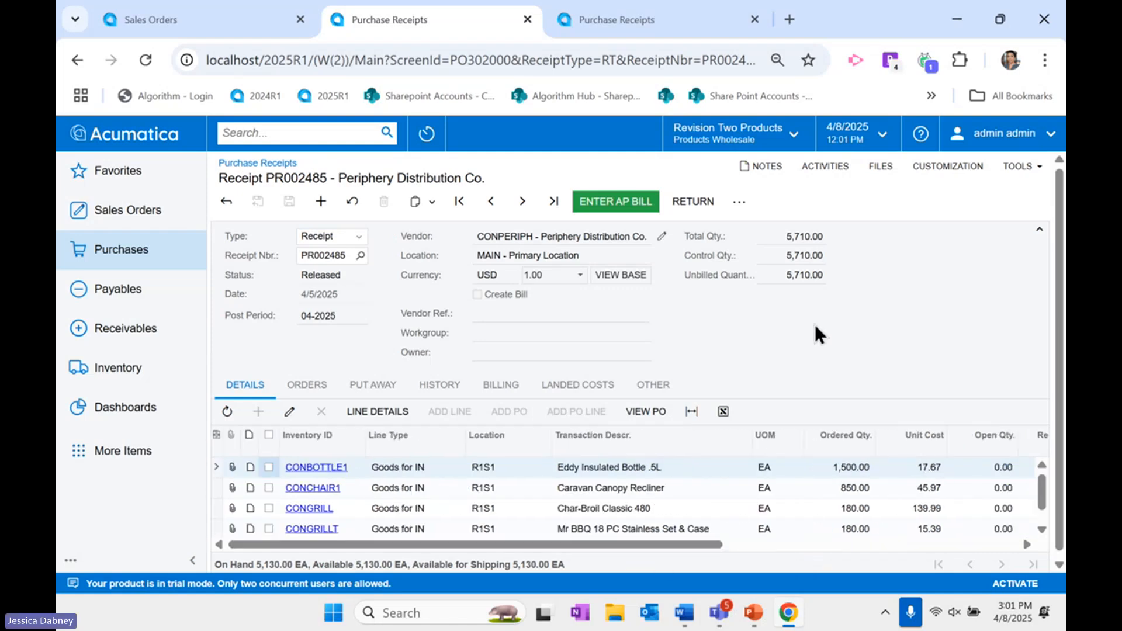
pyautogui.click(739, 201)
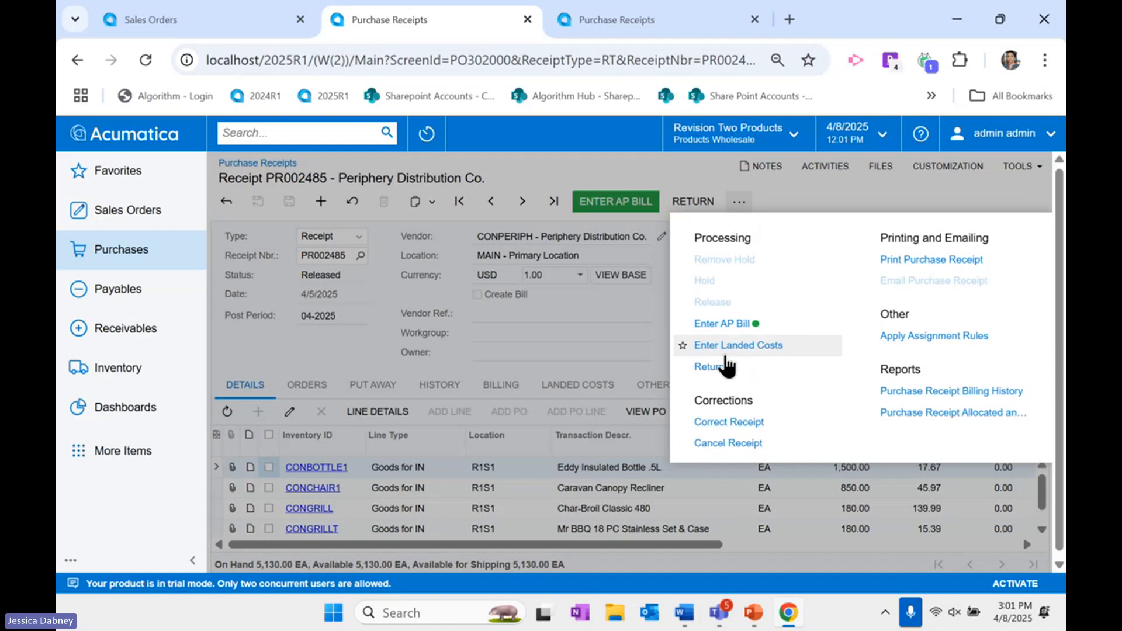
pyautogui.click(734, 421)
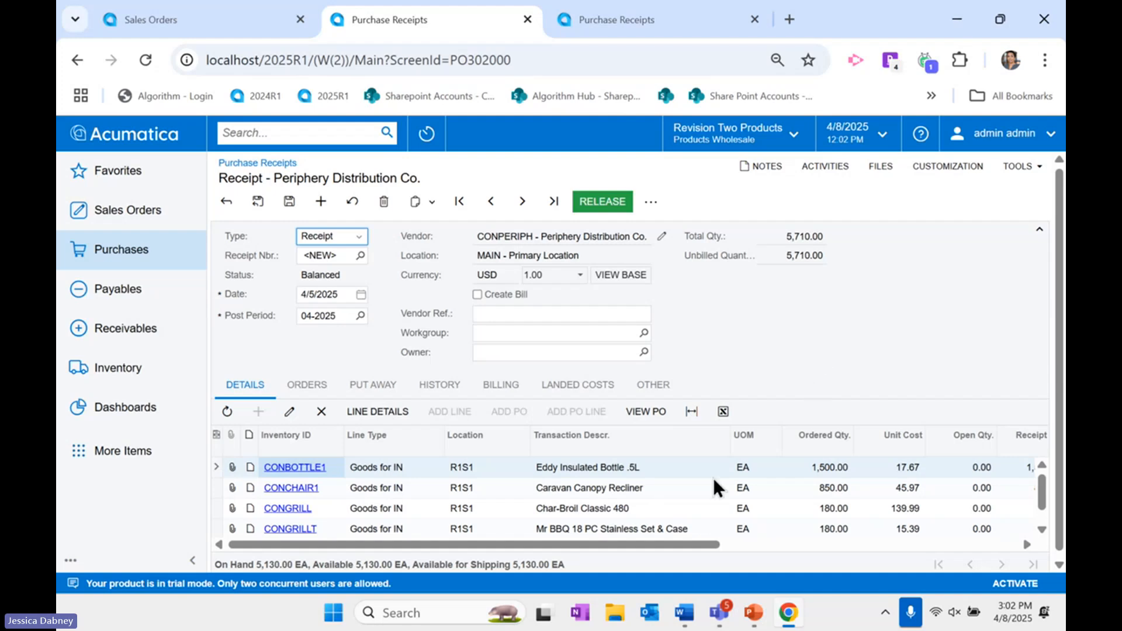
# Set the Char-Broil Classic 480 line's receipt quantity to 0 and release the correction receipt.
pyautogui.moveTo(686, 544); pyautogui.dragTo(792, 547)
pyautogui.click(852, 504)
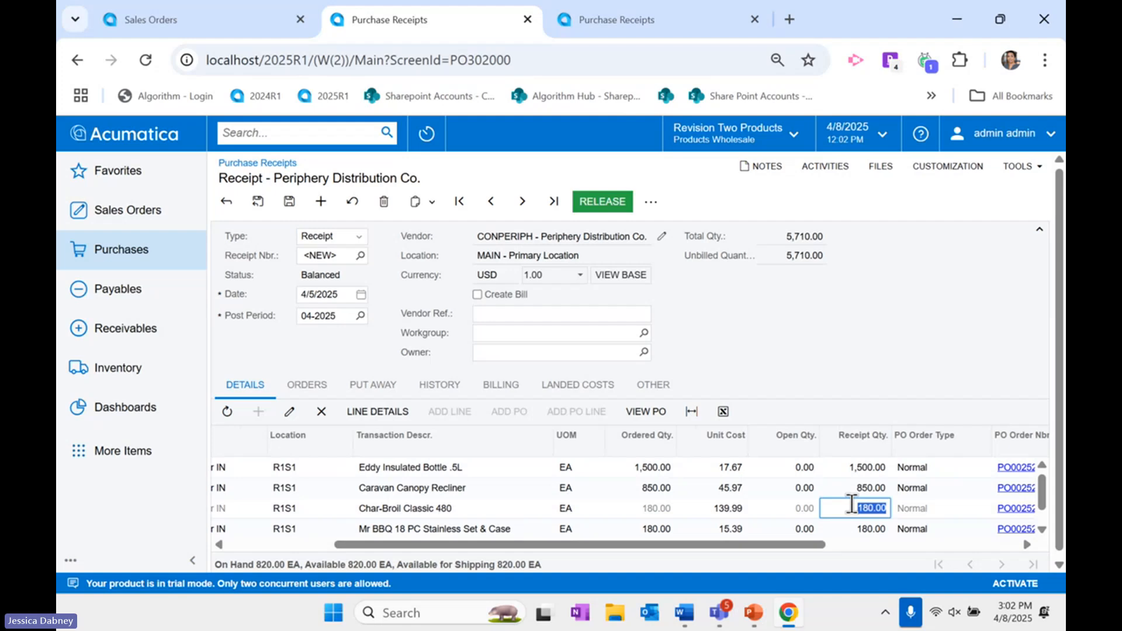
pyautogui.write('0')
pyautogui.click(924, 330)
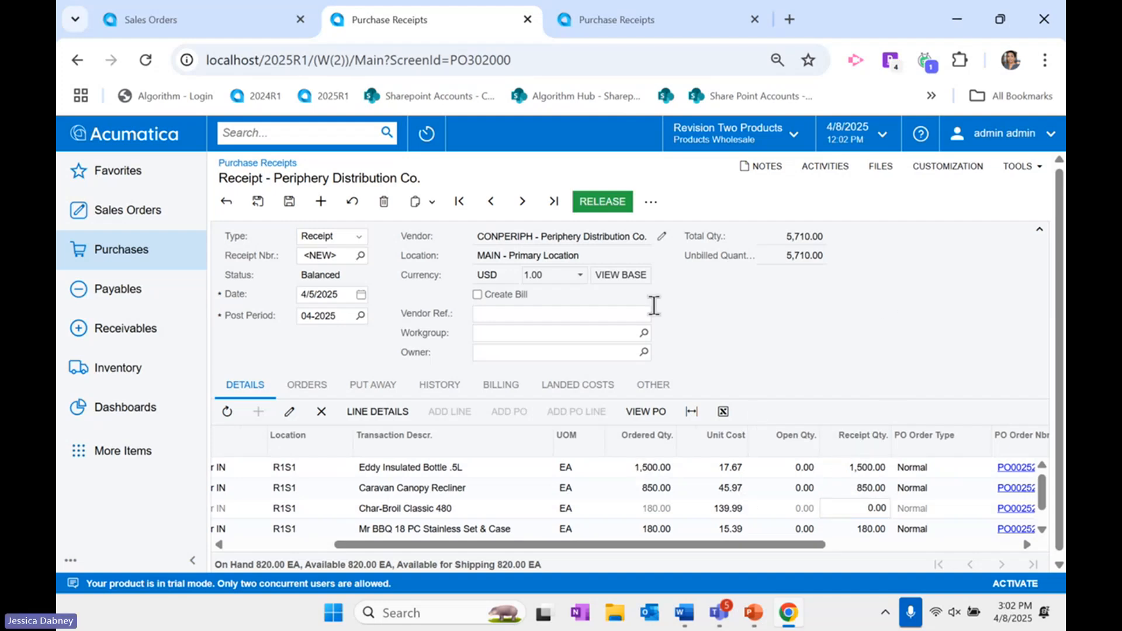
pyautogui.moveTo(731, 545); pyautogui.dragTo(580, 549)
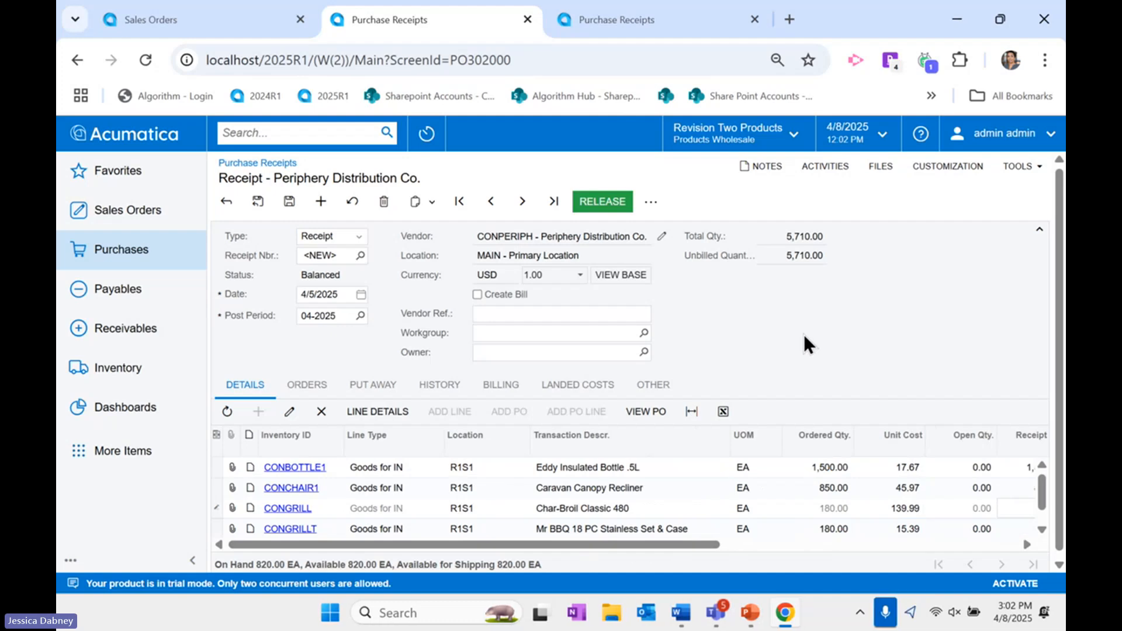
pyautogui.click(607, 207)
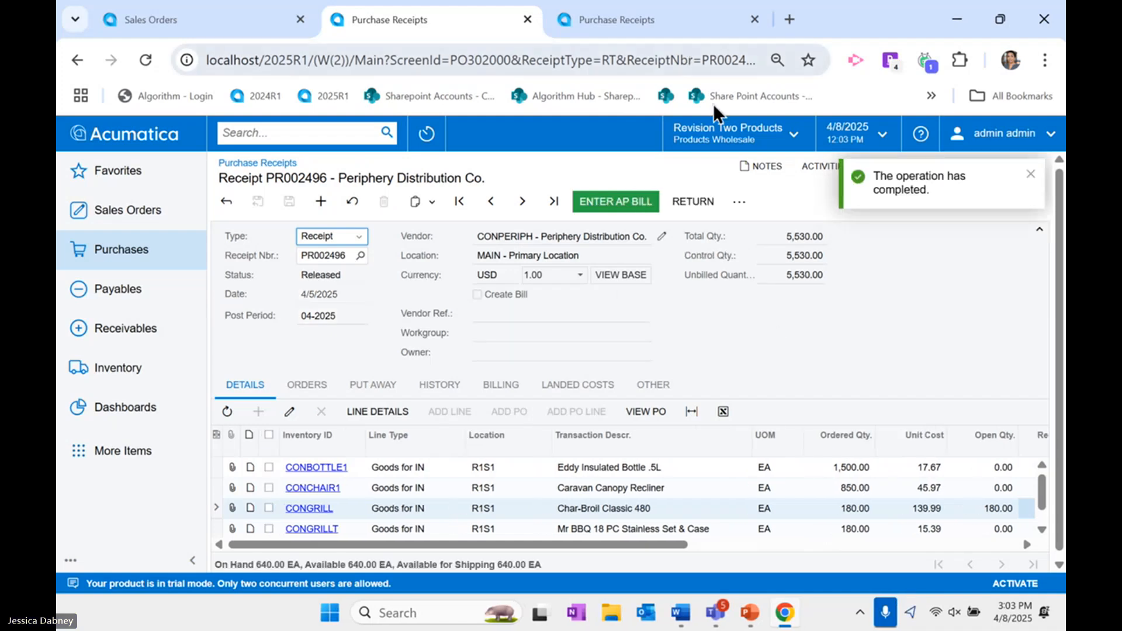
pyautogui.click(1030, 174)
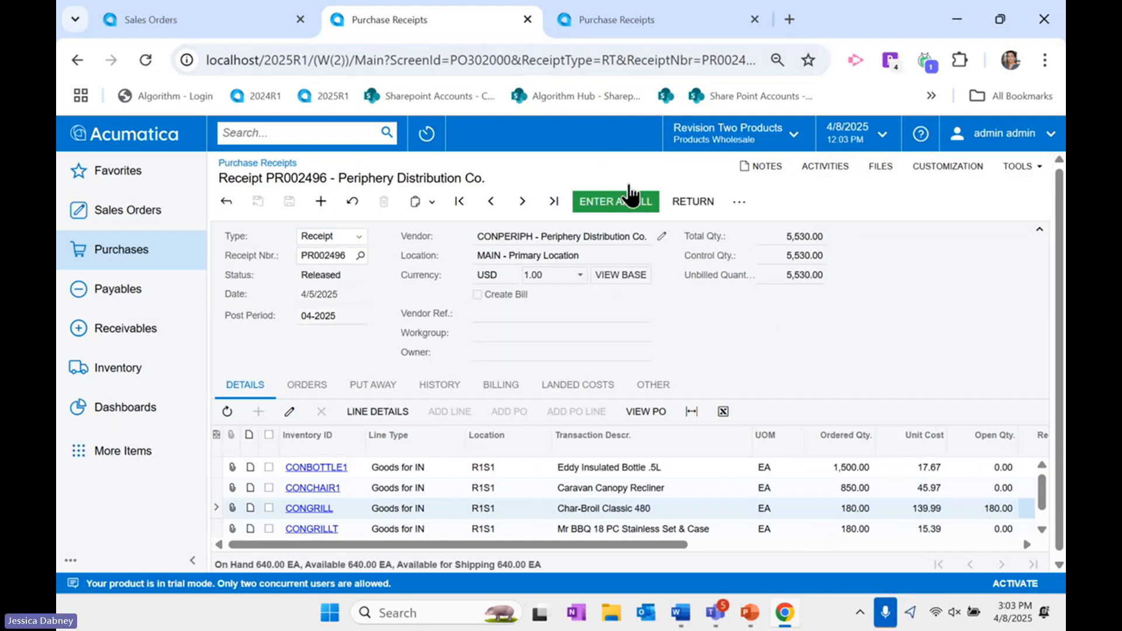
# Open the Westerly Good Foods receipt and look through its available correction and cancellation actions.
pyautogui.click(270, 165)
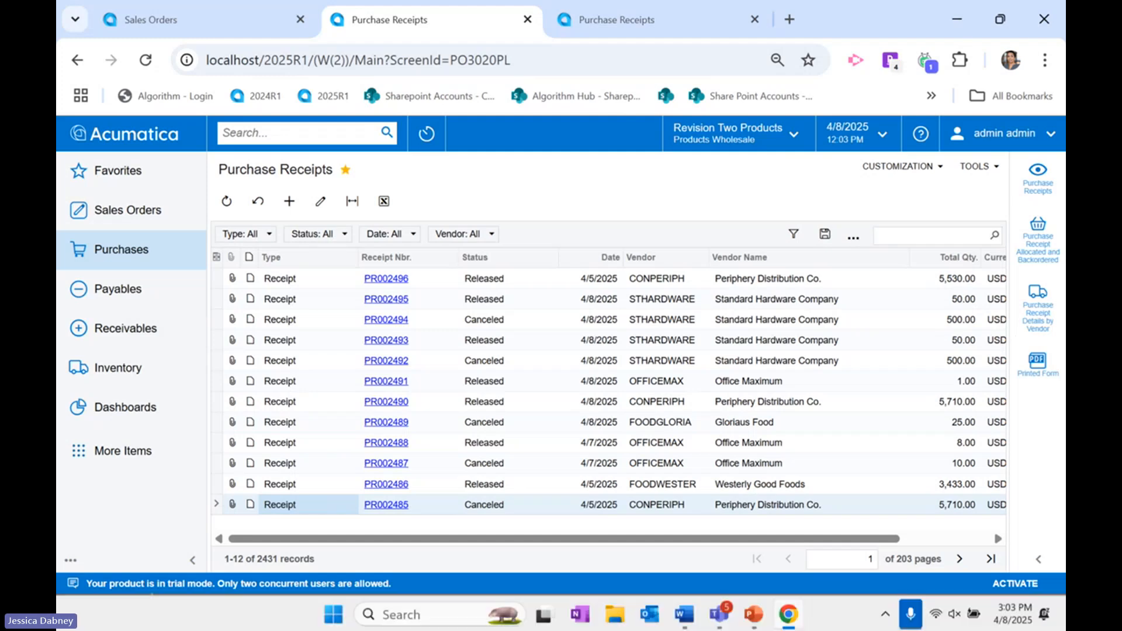
pyautogui.click(387, 487)
pyautogui.click(386, 485)
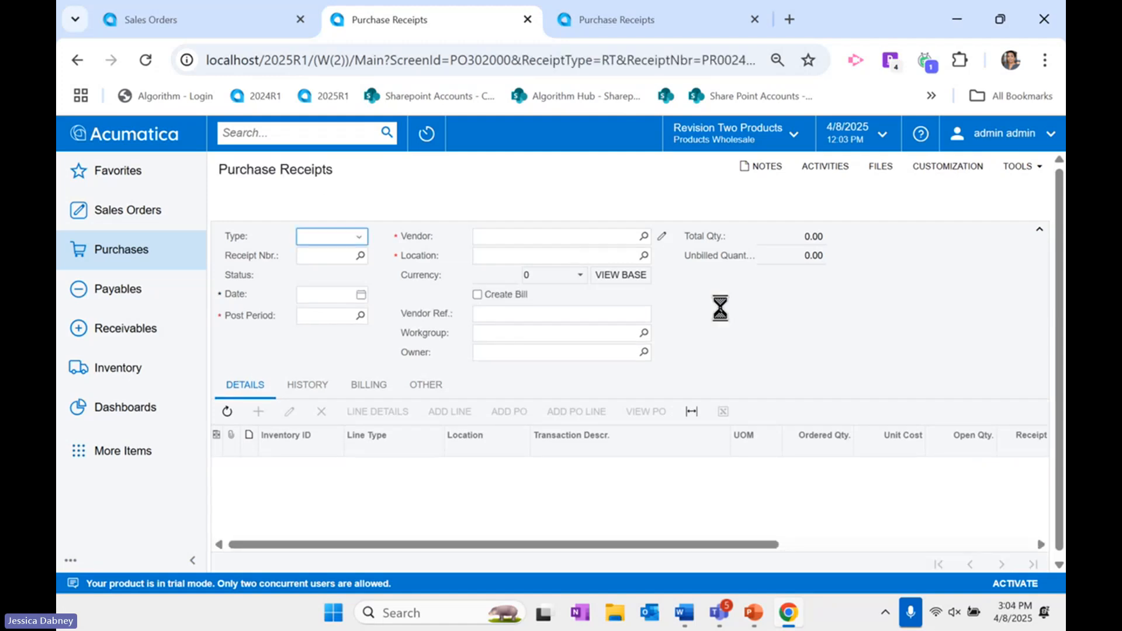
pyautogui.click(739, 204)
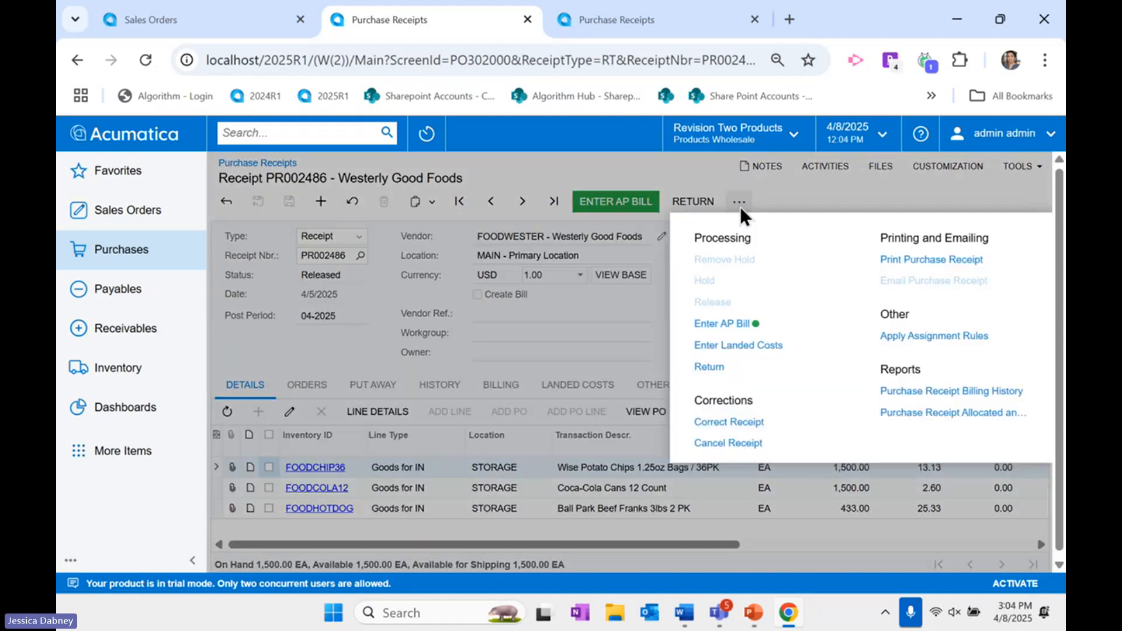
pyautogui.click(618, 330)
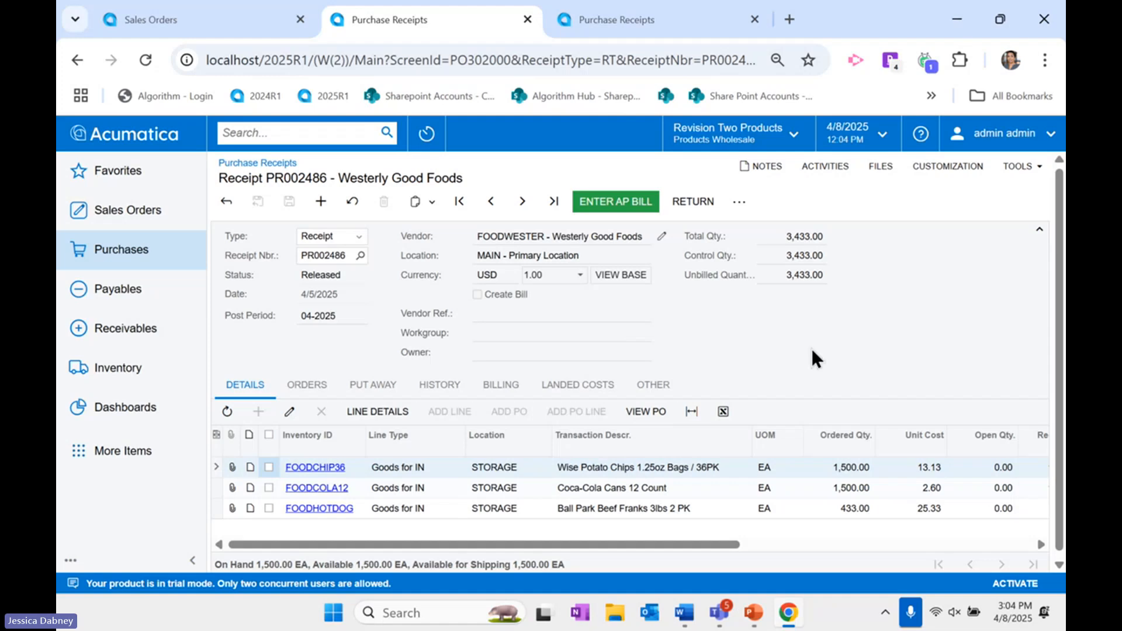
# Run the Purchase Receipt Summary report for 4/1/2025 to 4/8/2025, including canceled and under-correction receipts, and examine the receipt statuses.
pyautogui.click(139, 251)
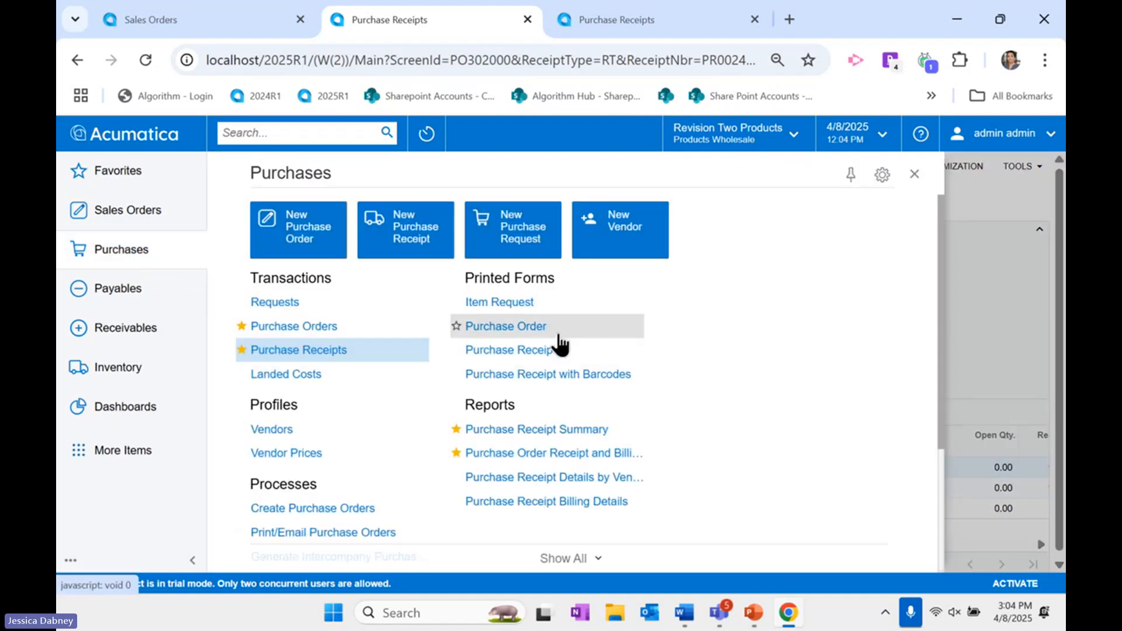
pyautogui.click(541, 431)
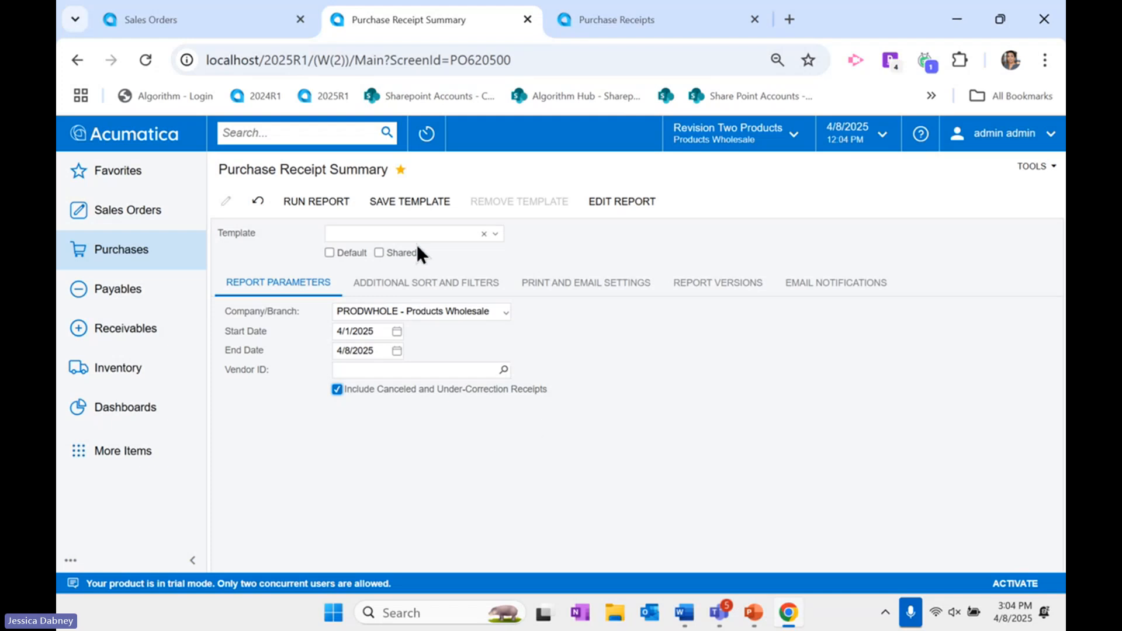
pyautogui.click(324, 204)
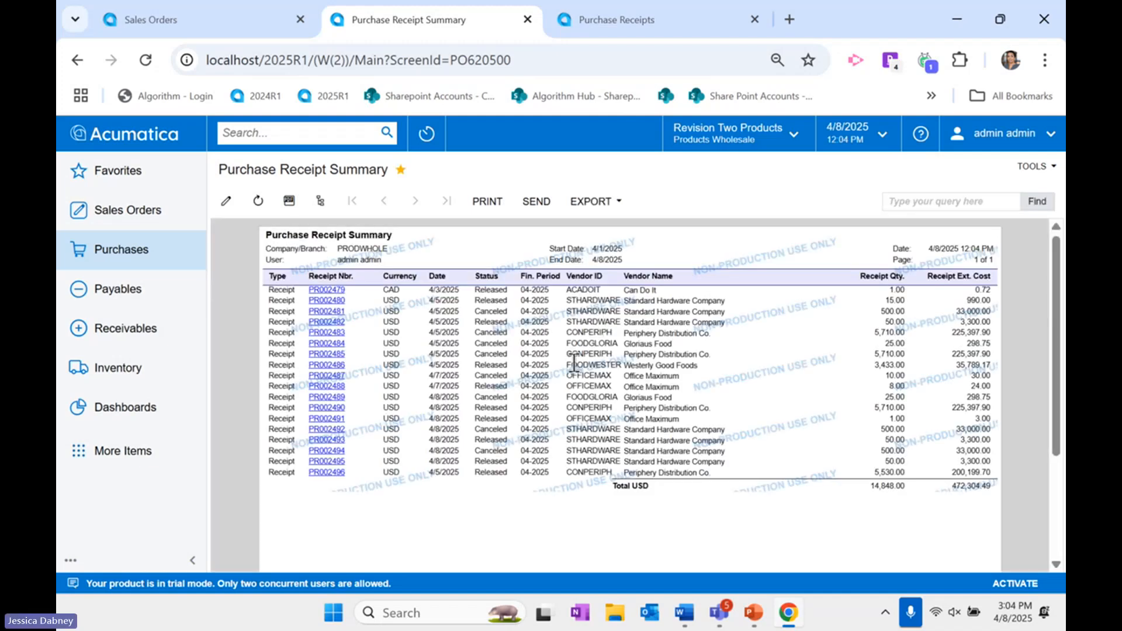
pyautogui.scroll(5, 569, 365)
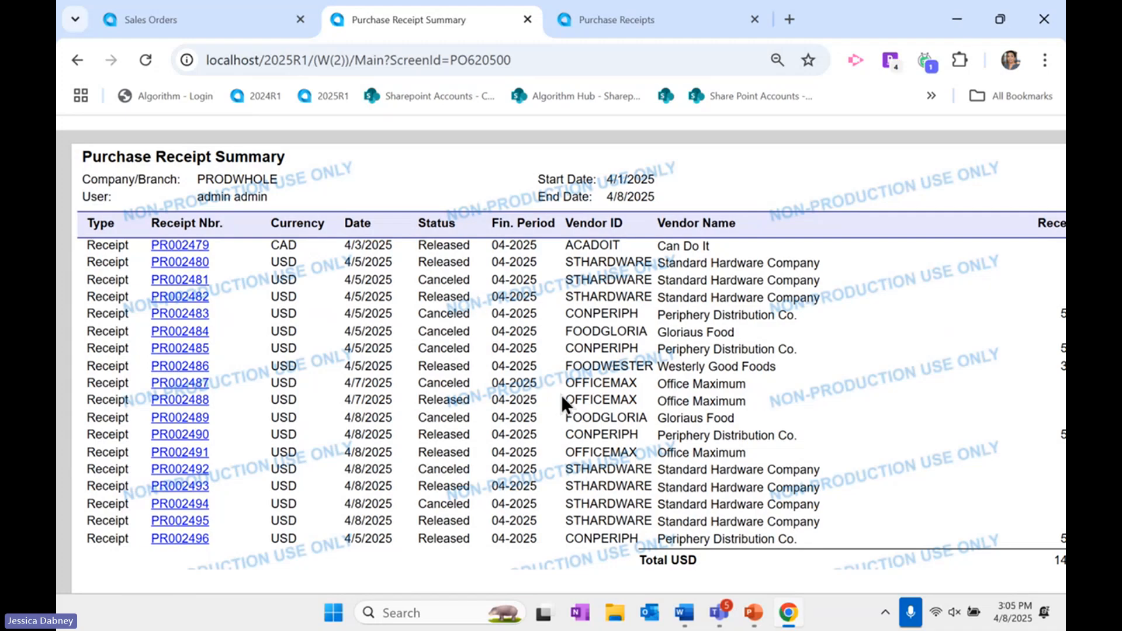
pyautogui.scroll(-5, 561, 395)
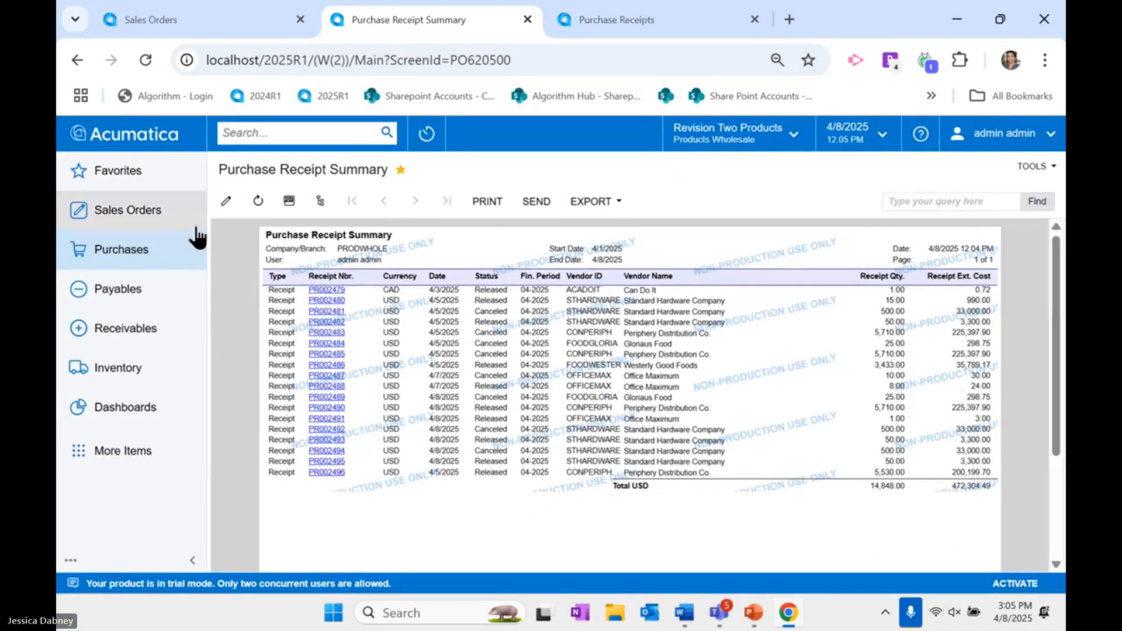
# Switch to the PowerPoint slide show on the correction of purchase receipts.
pyautogui.click(130, 301)
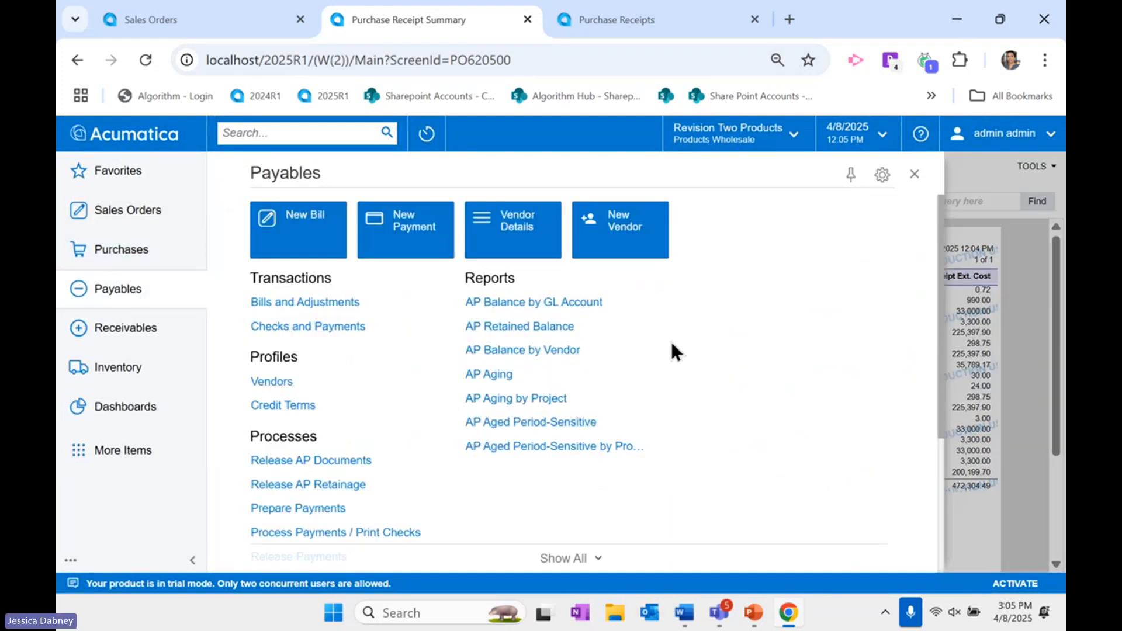
pyautogui.click(755, 613)
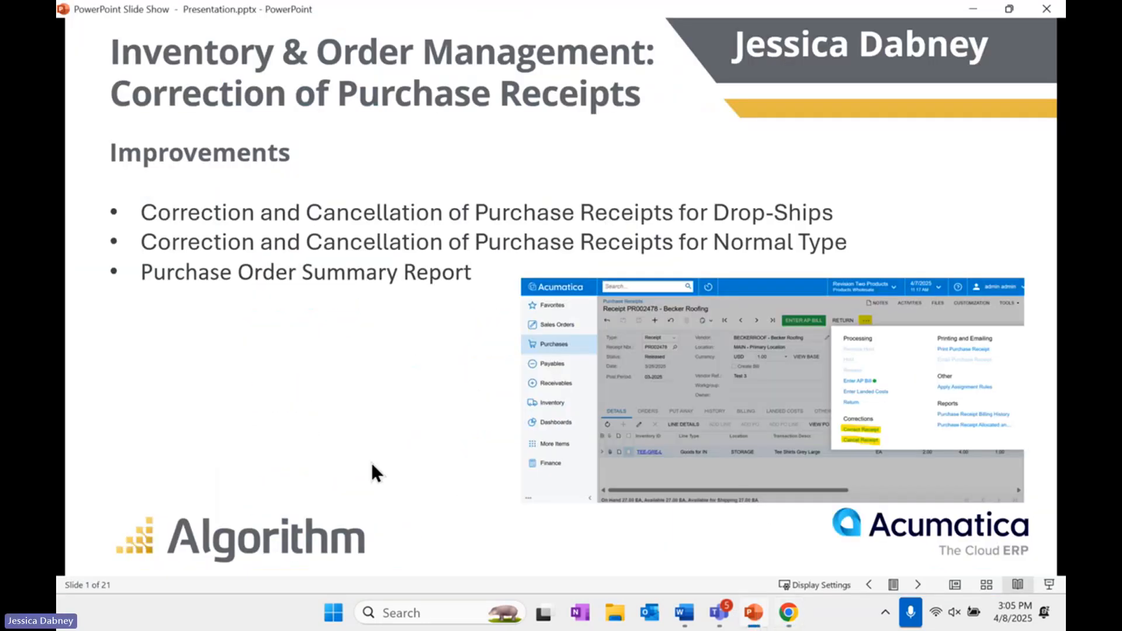